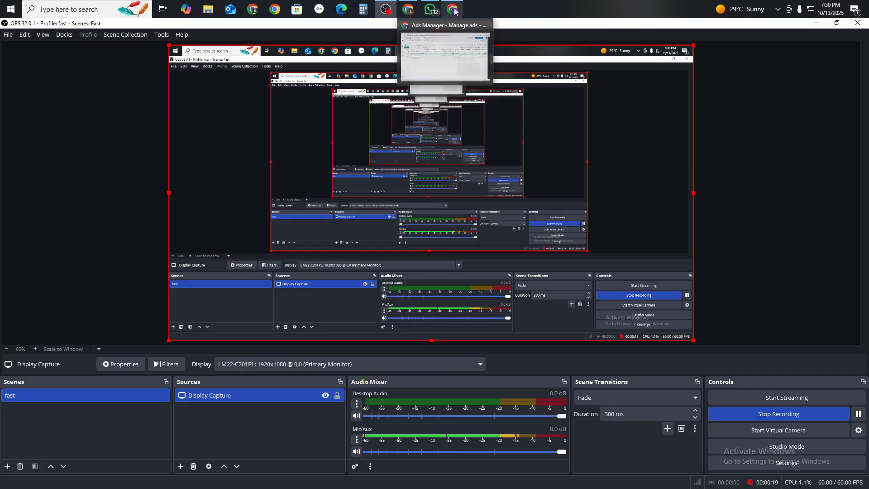
Switch to Ads Manager in Chrome and create a campaign with the Engagement objective and the manual engagement setup.
click(454, 10)
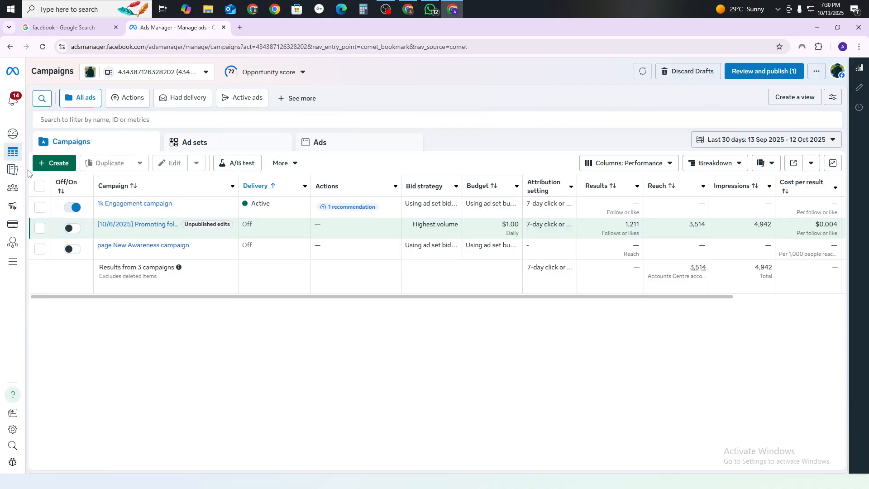
click(57, 164)
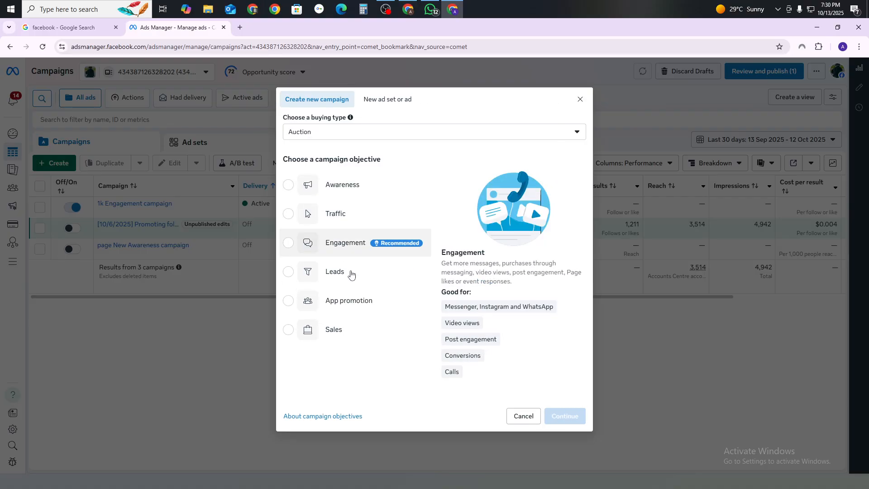
click(346, 244)
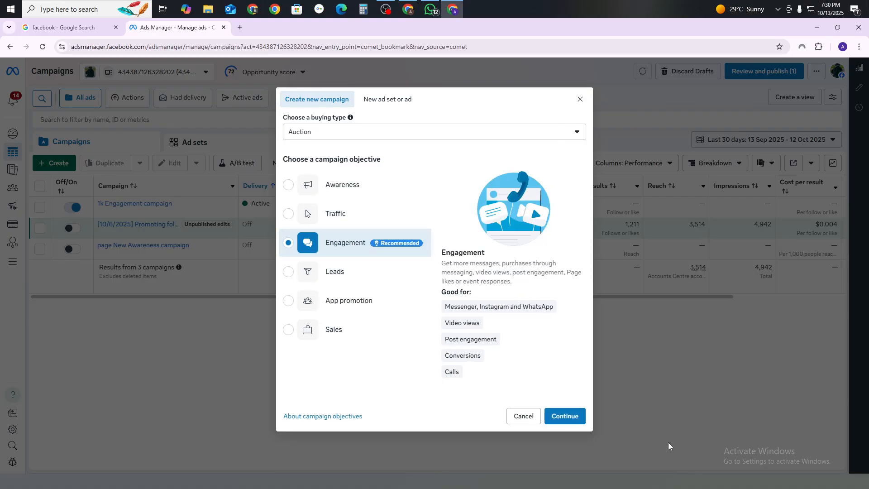
click(567, 415)
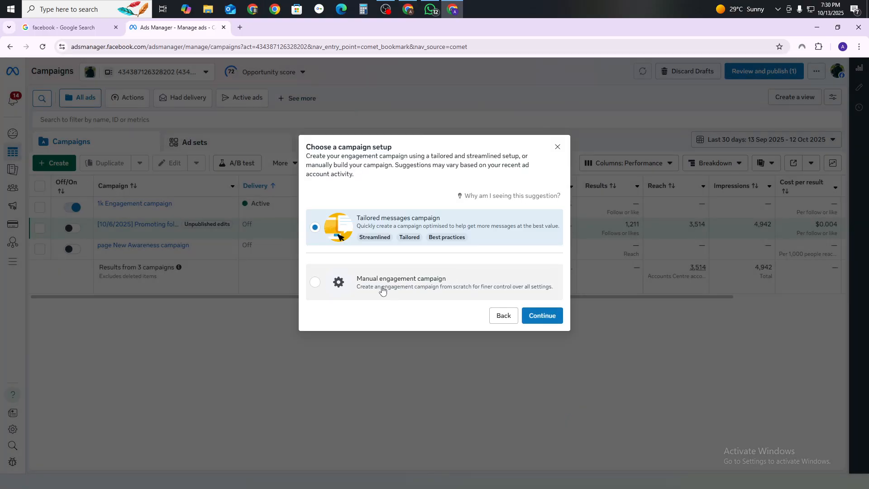
click(434, 292)
click(547, 317)
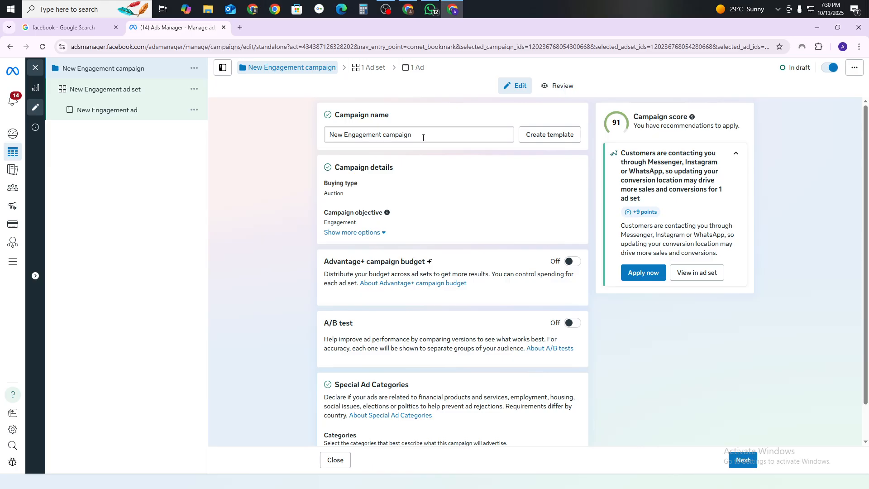
Rename the campaign as "bd Engagement" and copy that name.
drag(413, 135, 383, 135)
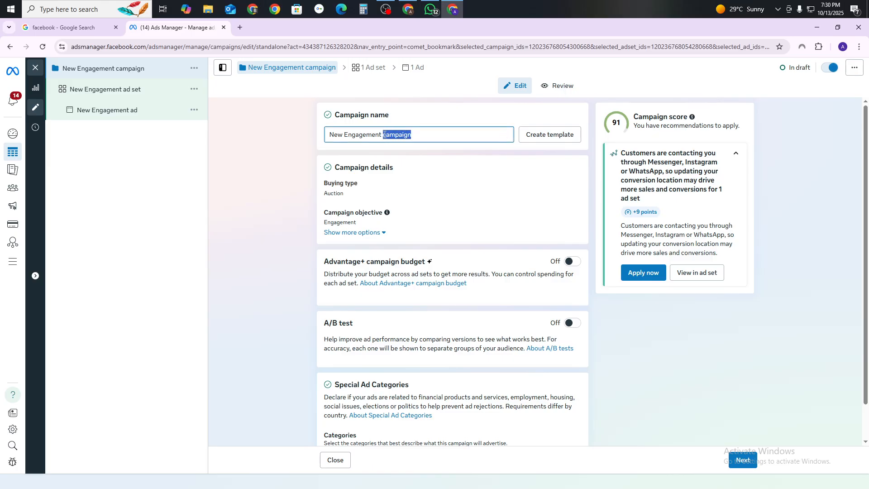
key(BackSpace)
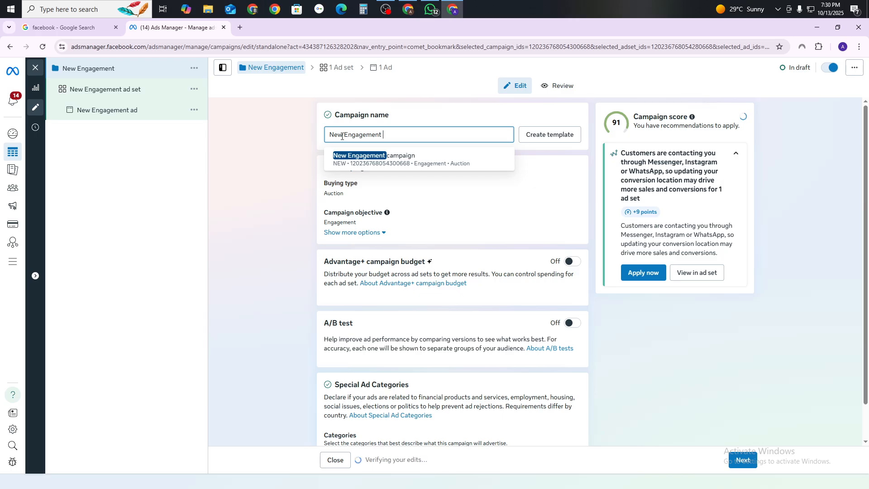
drag(345, 134, 259, 135)
key(BackSpace)
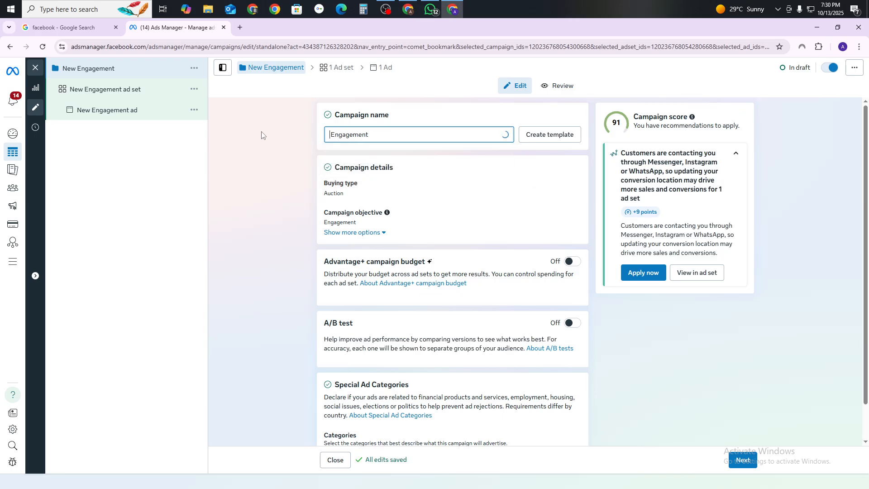
text(d)
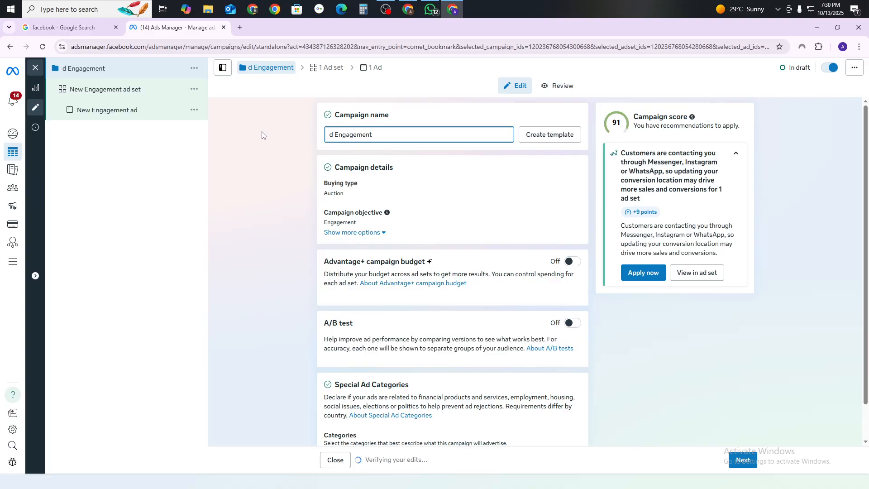
key(BackSpace)
key(BackSpace)
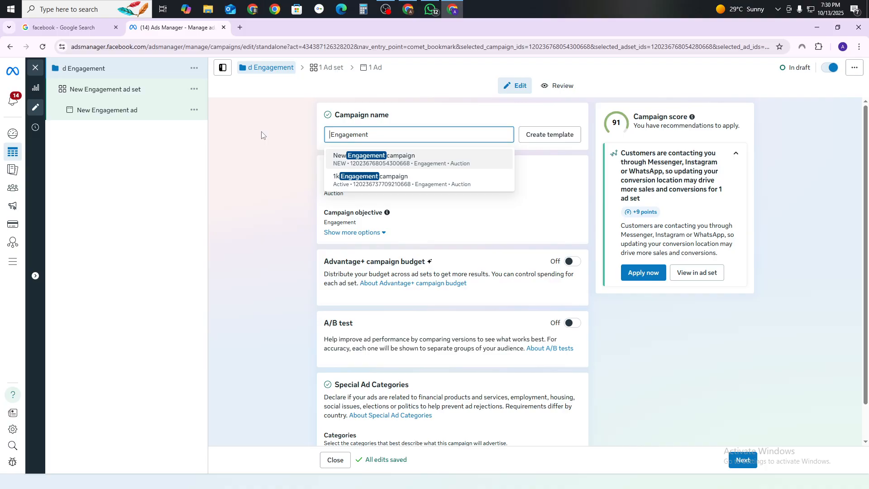
text(bd)
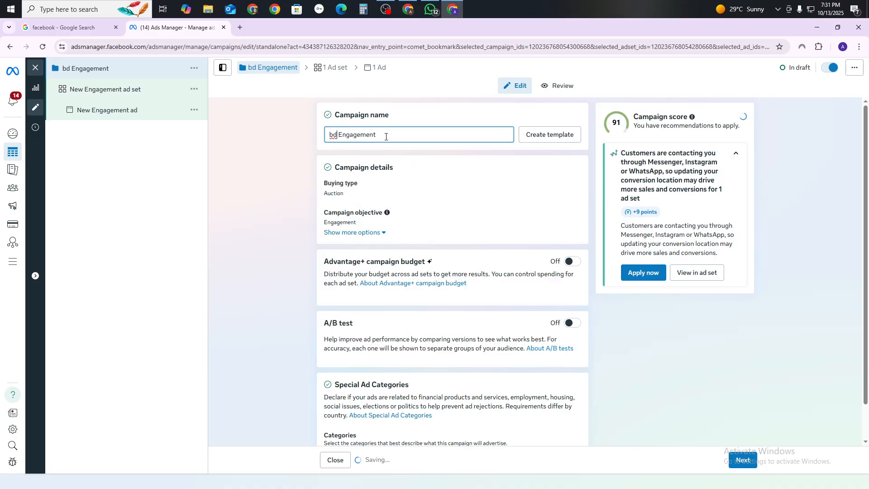
key(ctrl+a)
key(ctrl+c)
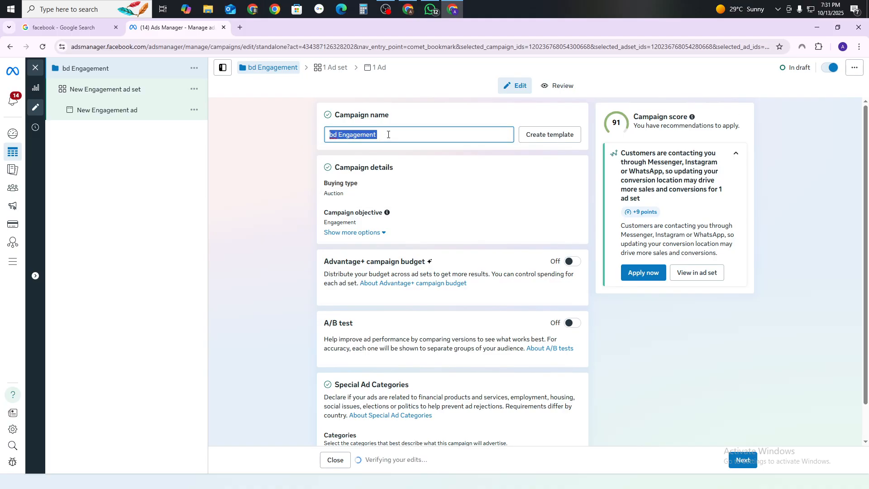
click(473, 163)
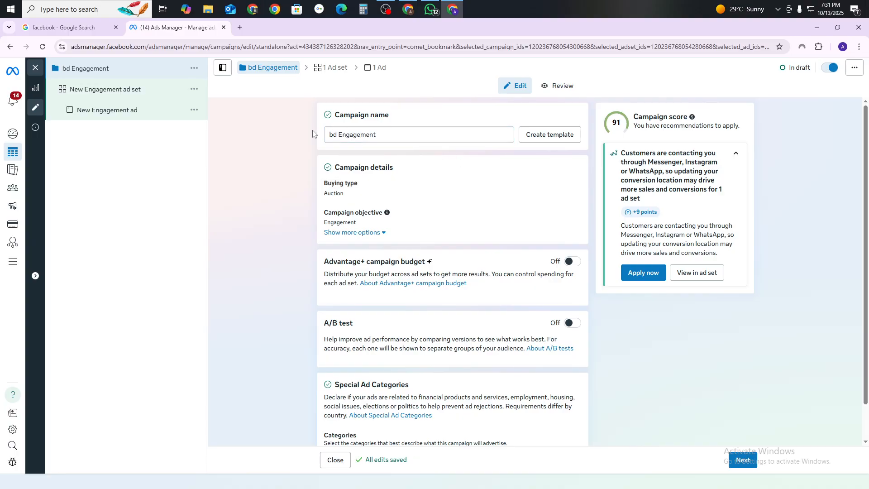
Check the Special Ad Categories options without declaring any, and continue to the ad set settings.
scroll(437, 145, down, 1)
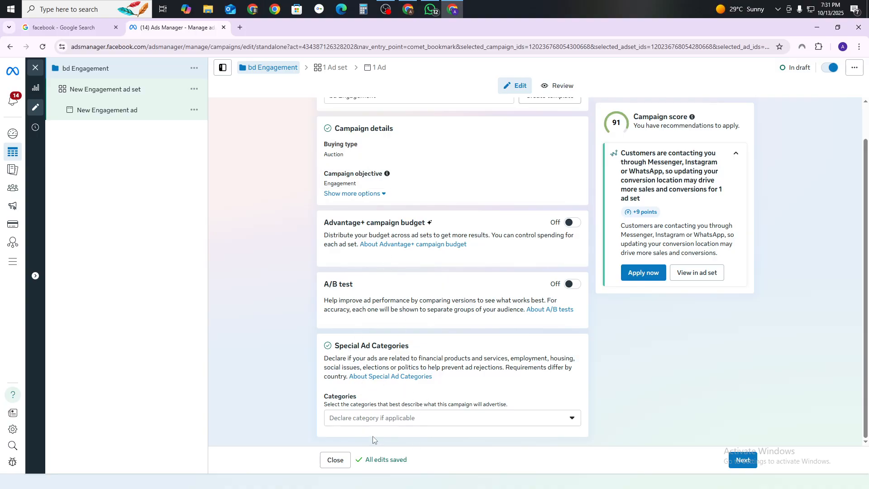
click(356, 419)
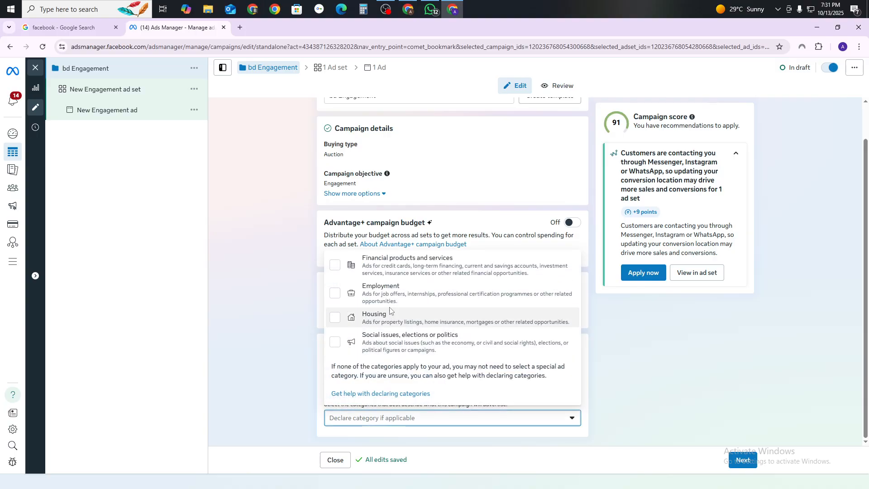
click(195, 302)
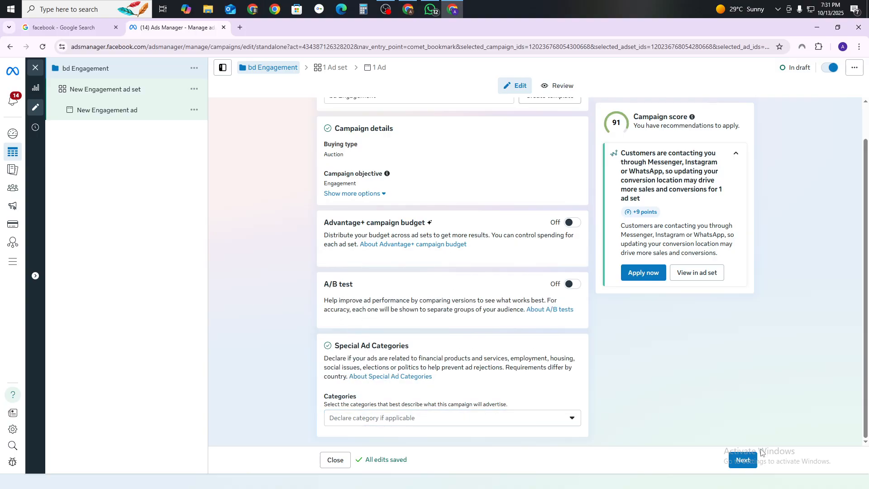
click(744, 460)
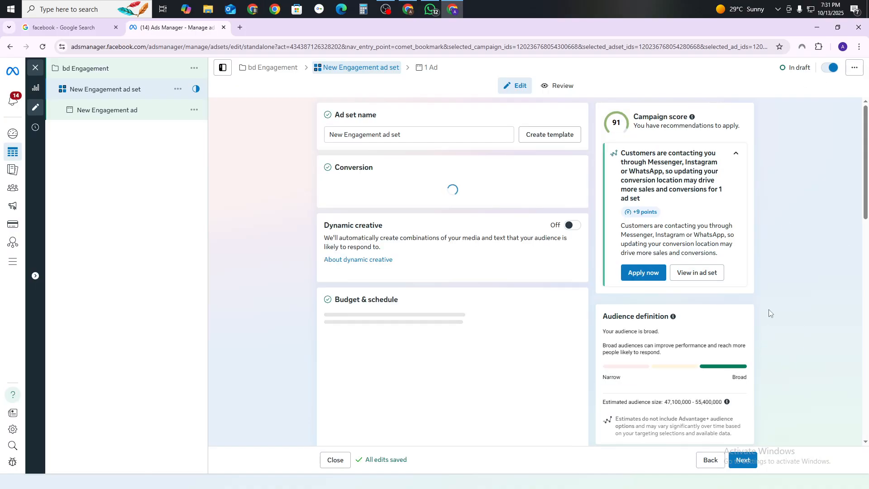
Replace the ad set name with the copied name "bd Engagement".
triple_click(360, 137)
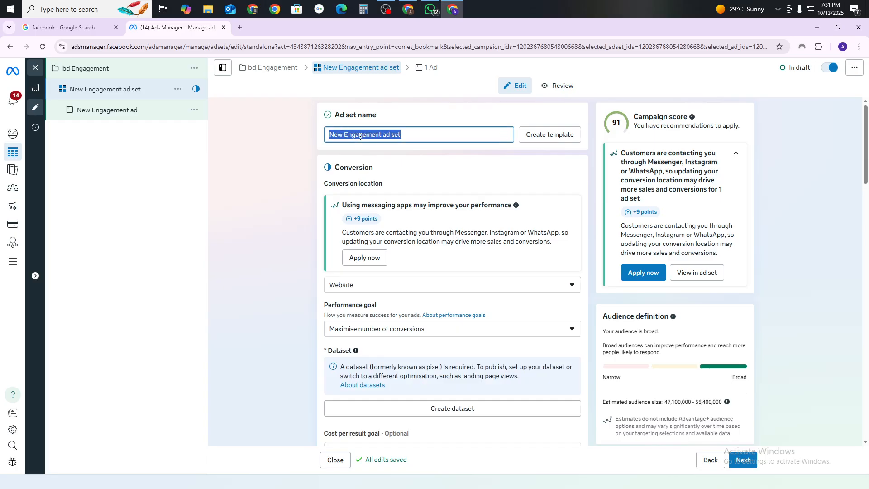
key(ctrl+v)
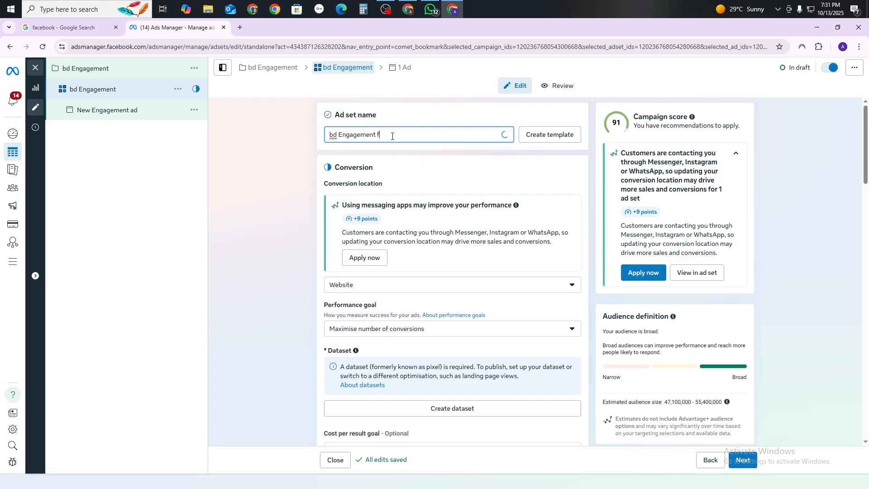
text(f)
key(BackSpace)
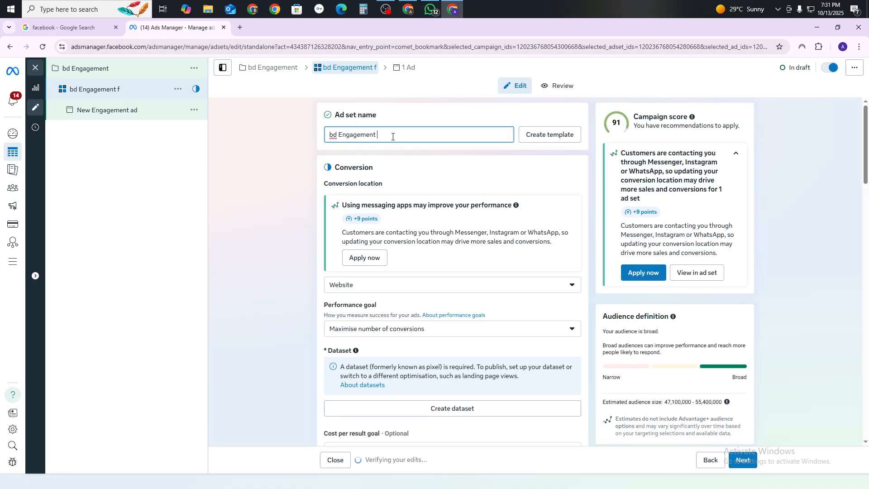
Set the ad set's conversion location to Instagram or Facebook.
scroll(386, 142, down, 2)
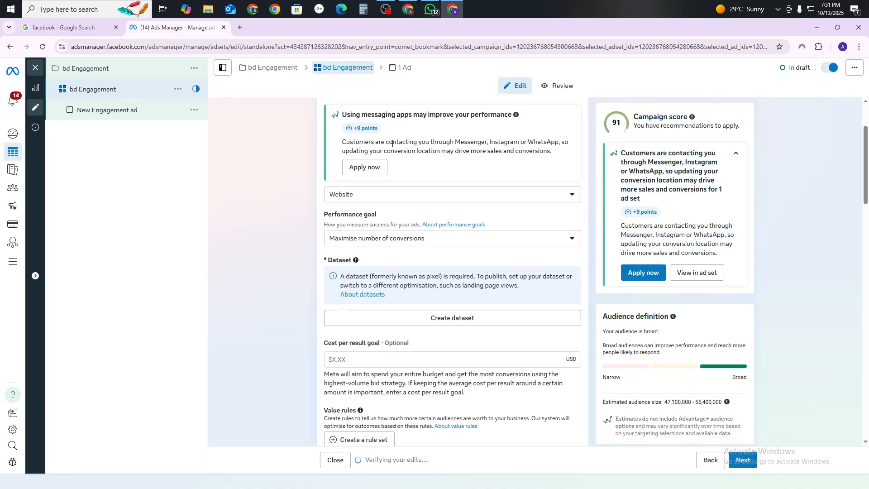
click(390, 197)
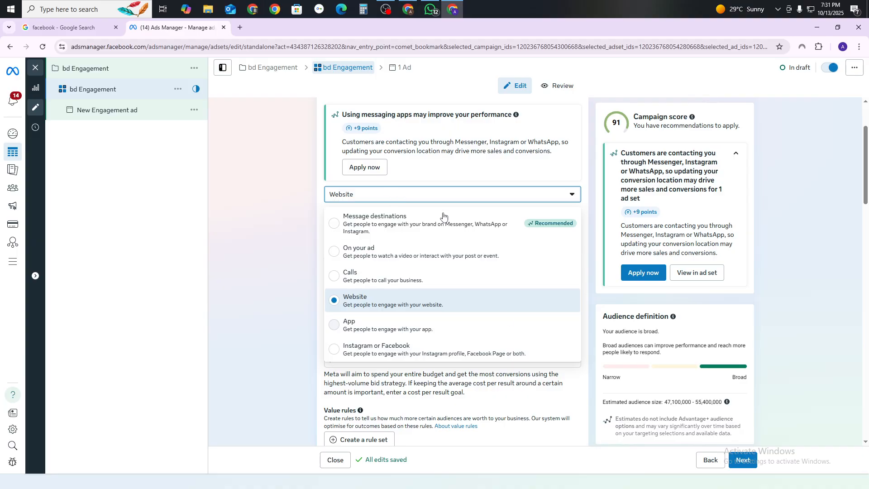
scroll(382, 281, down, 2)
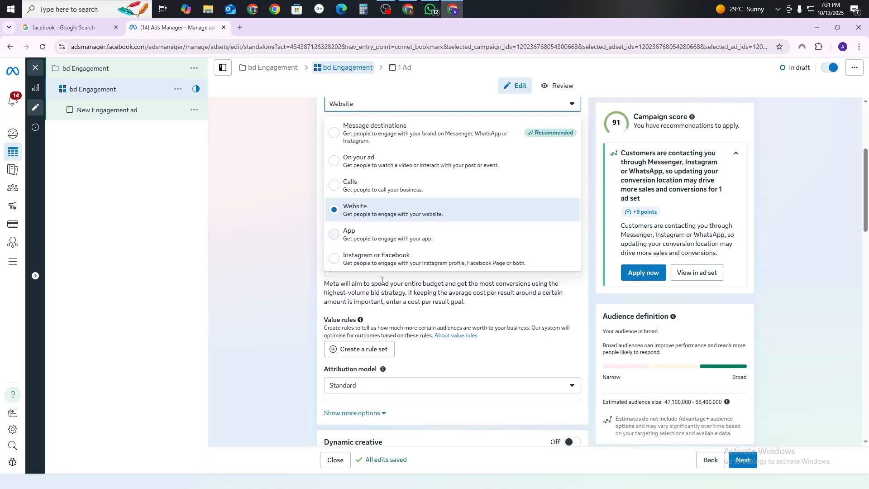
click(404, 263)
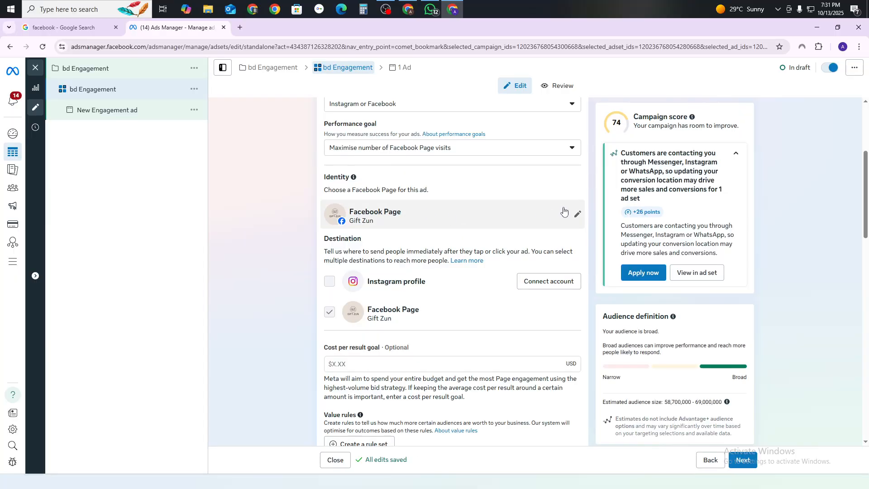
Look through the Facebook Pages available for the ad's identity without changing the selection.
click(578, 214)
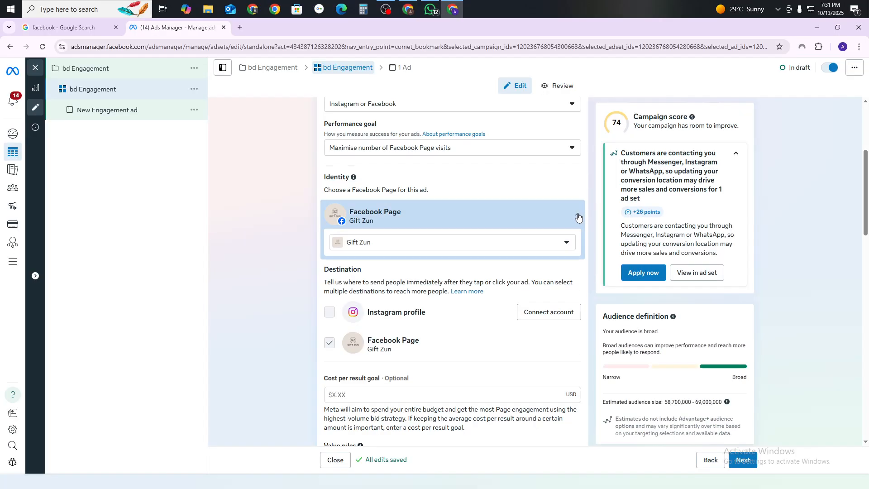
click(528, 245)
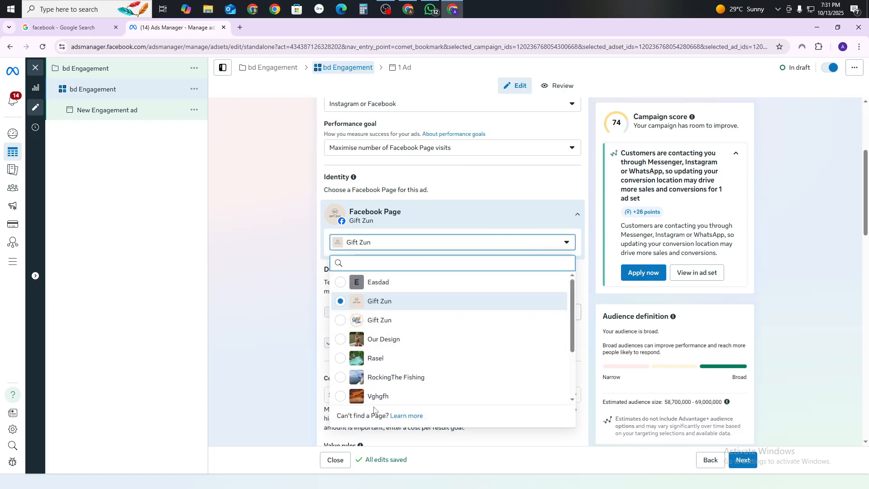
click(510, 186)
Set the ad set's daily budget to $1.00 in the budget and schedule settings.
scroll(439, 196, down, 2)
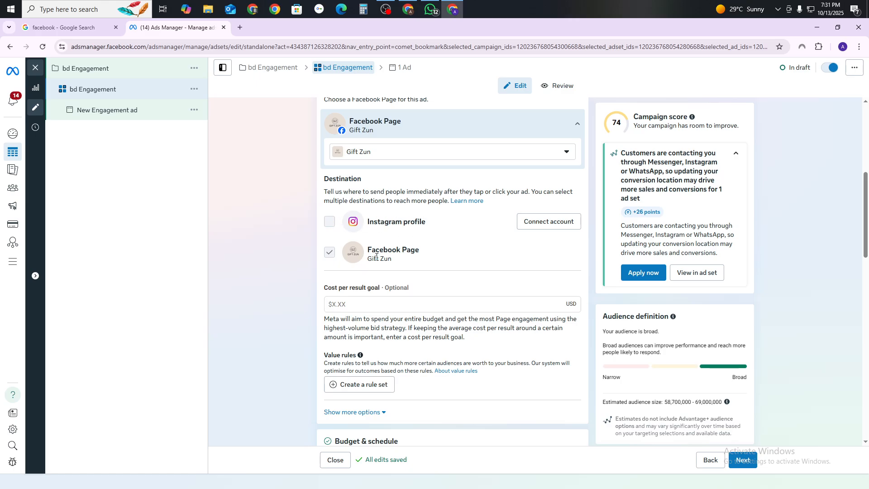
scroll(417, 250, down, 2)
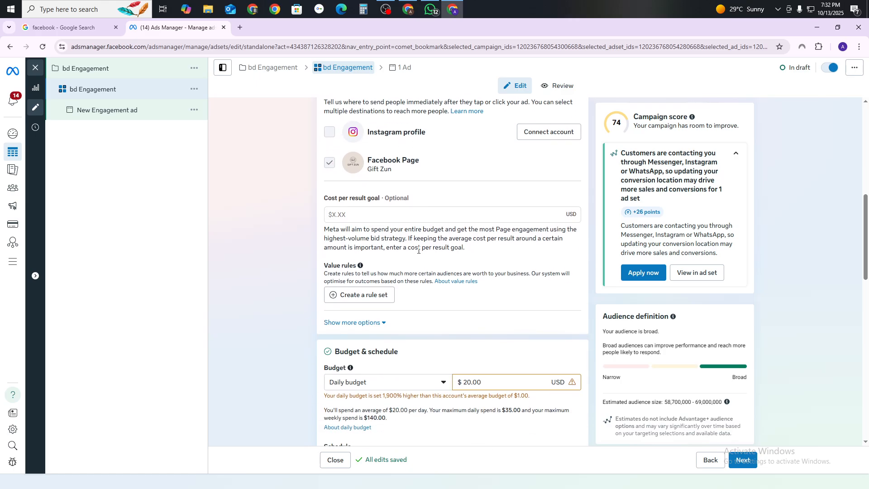
scroll(412, 195, down, 1)
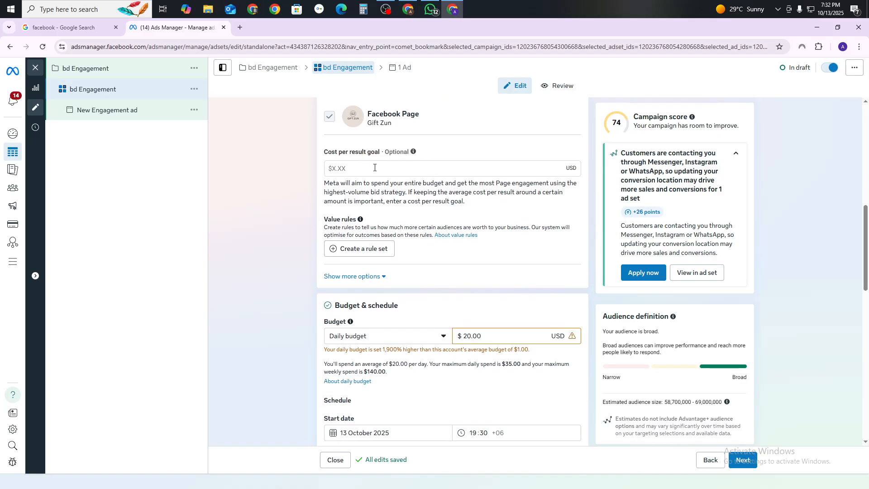
scroll(380, 263, down, 1)
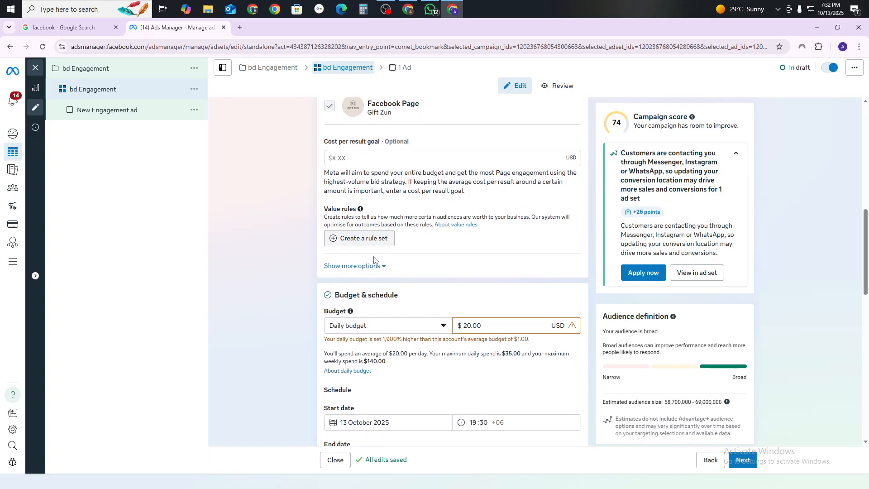
scroll(358, 194, down, 1)
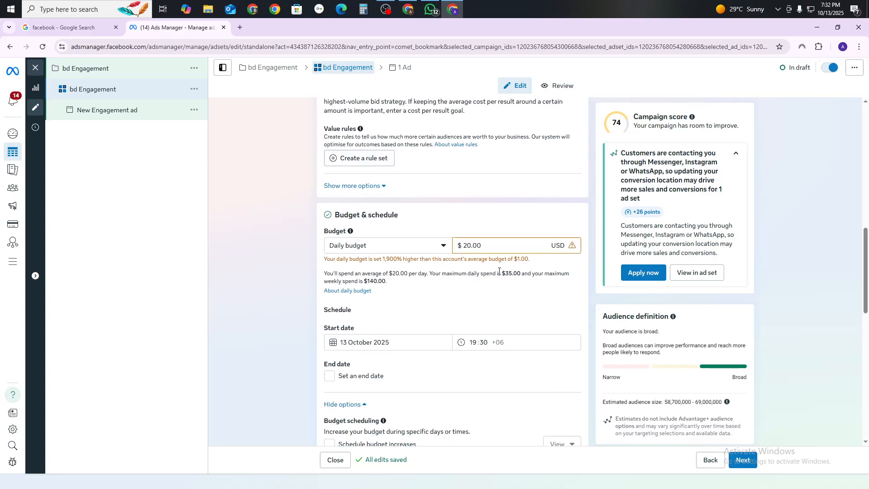
click(492, 249)
key(BackSpace)
key(BackSpace)
key(BackSpace)
key(BackSpace)
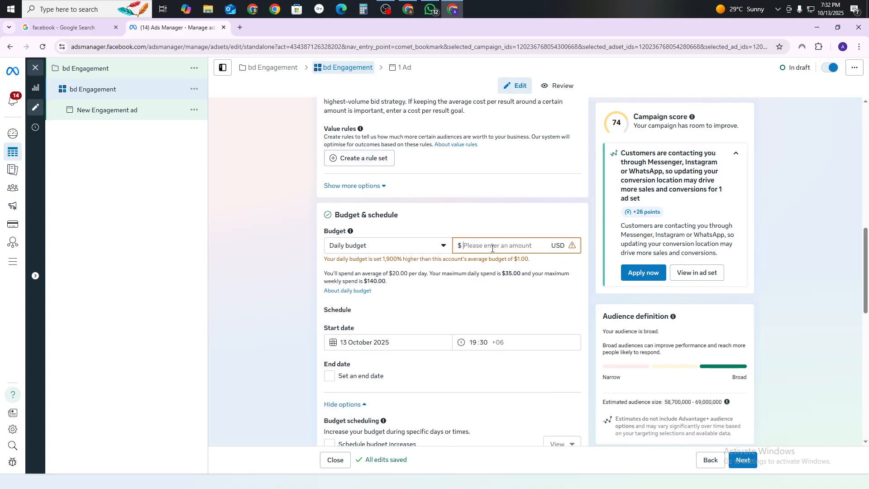
text(1)
click(500, 226)
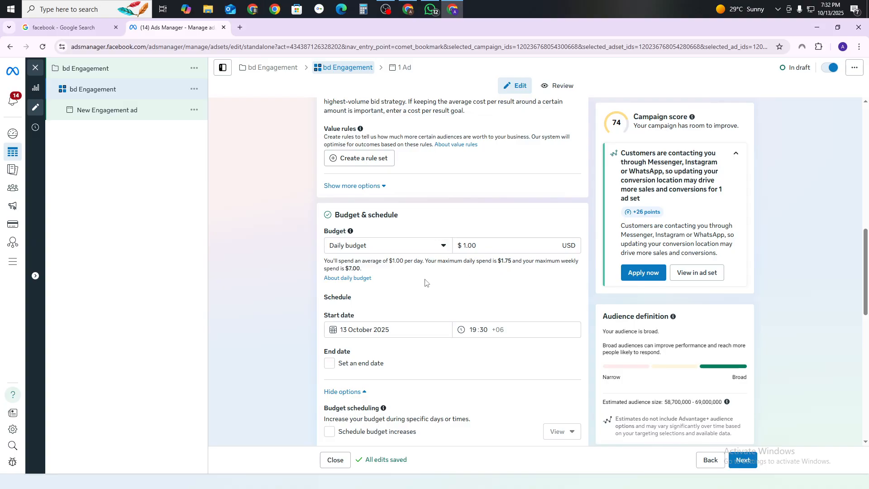
scroll(425, 283, down, 3)
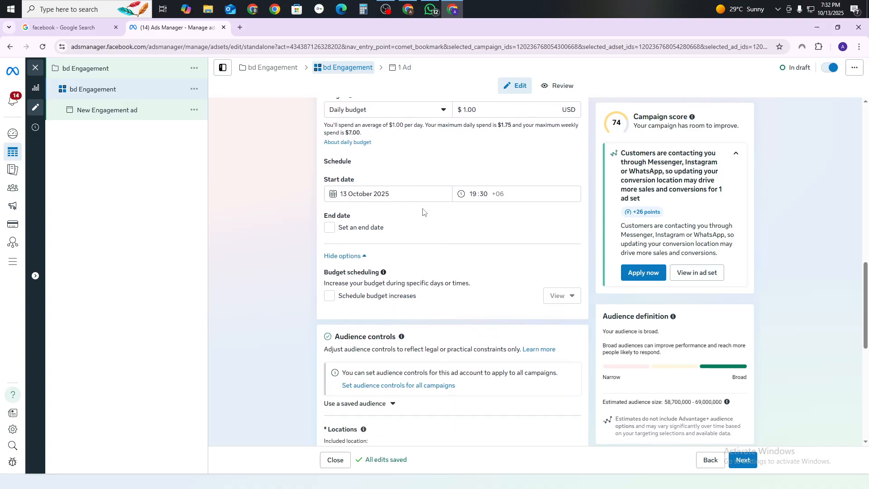
scroll(452, 211, up, 1)
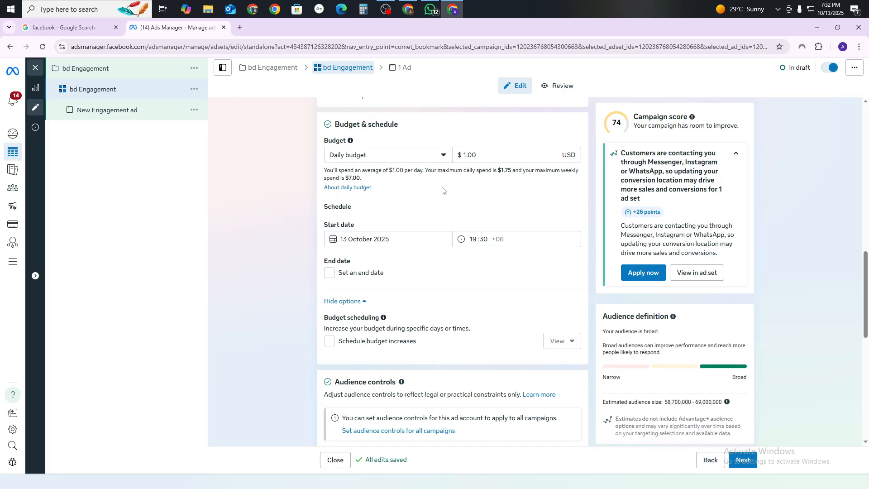
Add the neighbourhood Comillas, Comunidad de Madrid, Spain, to the ad set's included audience locations by searching for "comilla".
scroll(367, 236, down, 4)
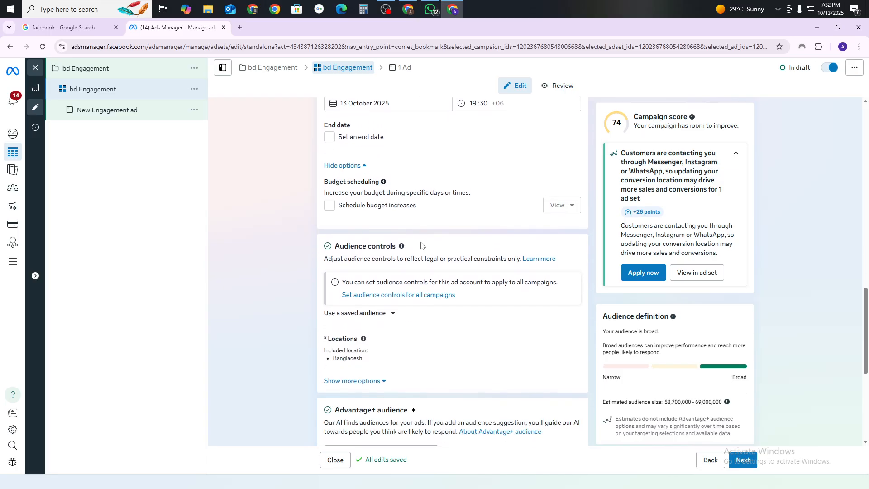
scroll(420, 244, down, 1)
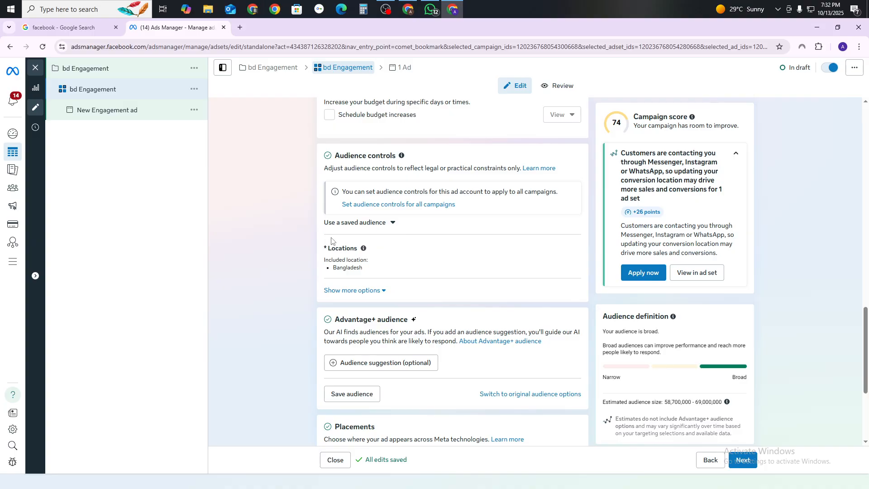
click(568, 251)
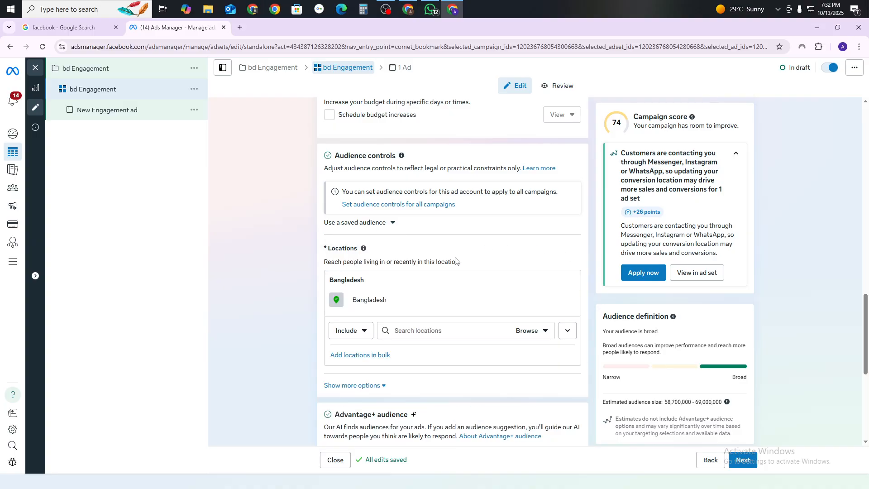
scroll(419, 320, down, 1)
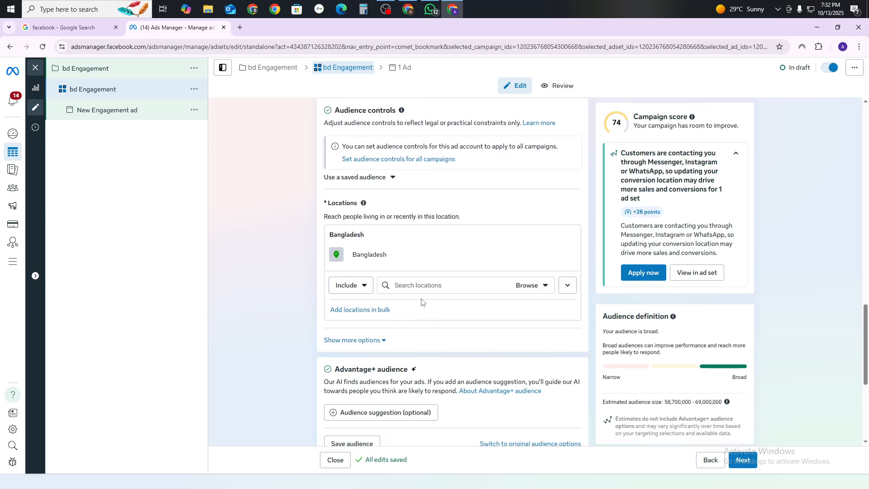
click(418, 284)
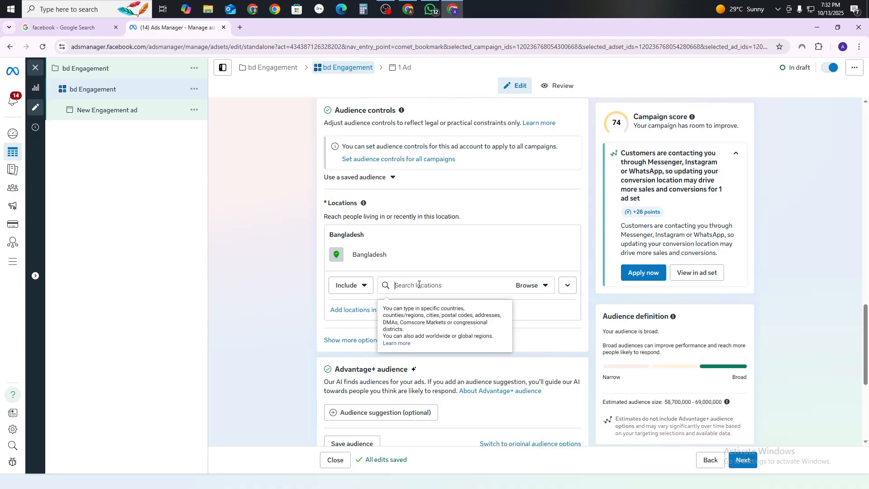
text(co)
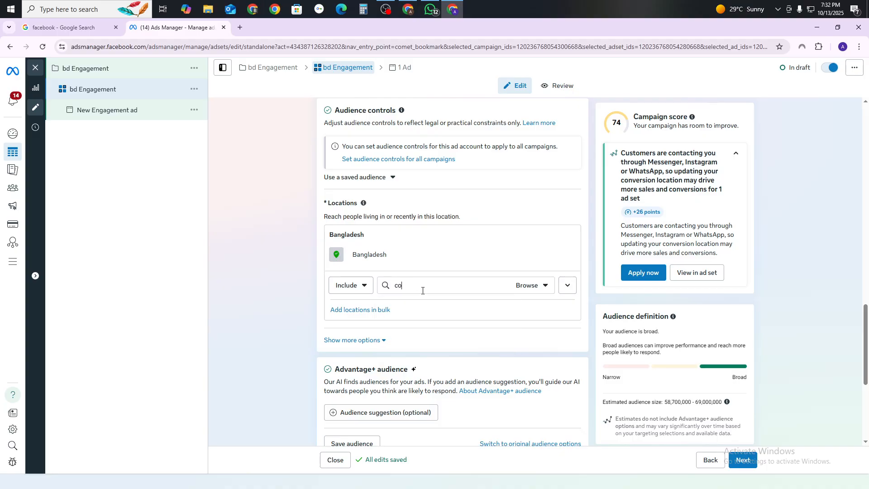
text(milla)
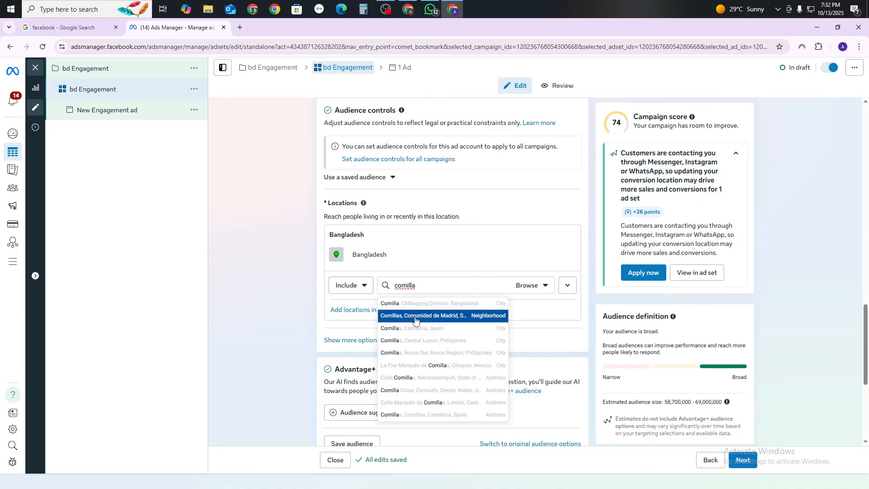
click(415, 318)
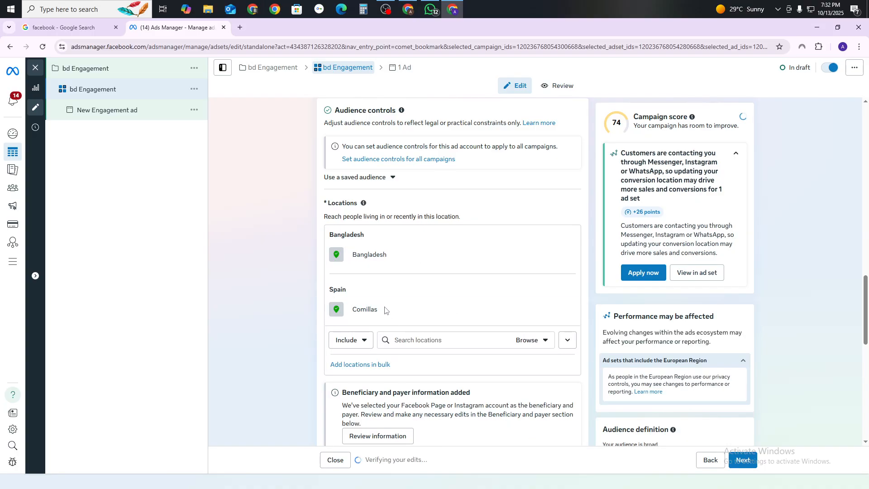
Proceed from the ad set to its ad and rename the ad "bd Engagement".
scroll(385, 307, down, 2)
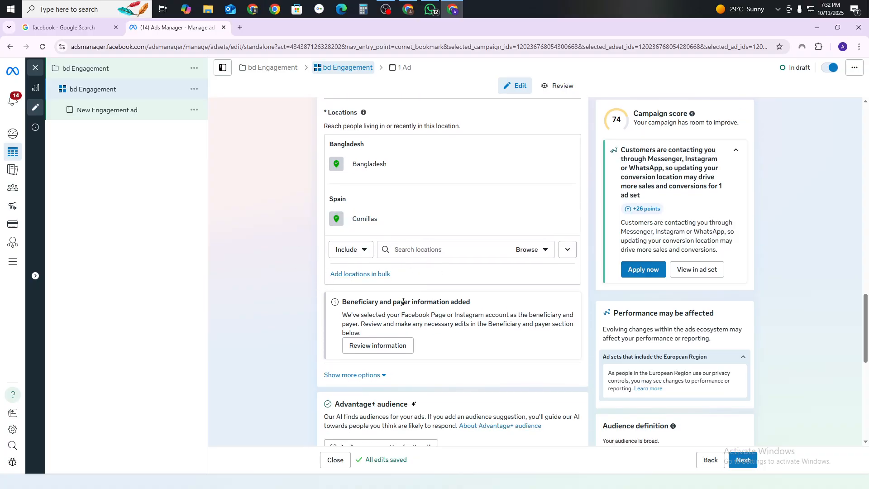
scroll(403, 301, down, 3)
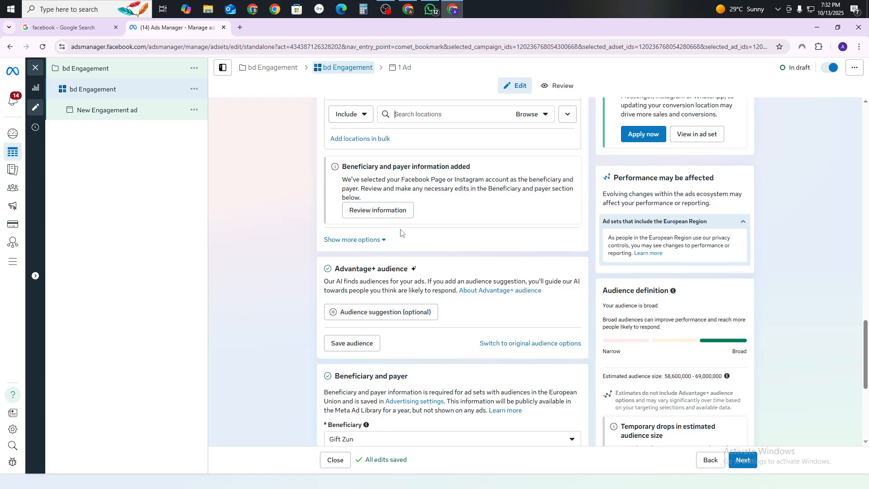
scroll(452, 212, up, 2)
scroll(520, 213, down, 1)
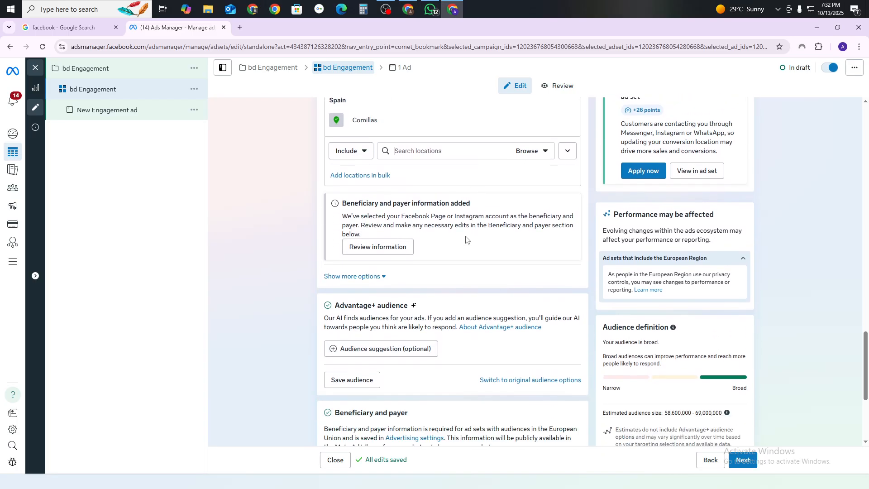
scroll(466, 240, down, 5)
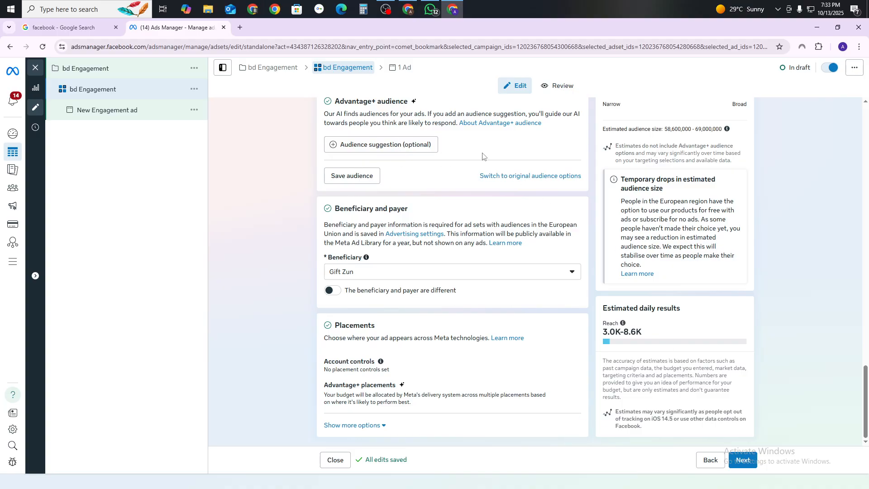
click(743, 459)
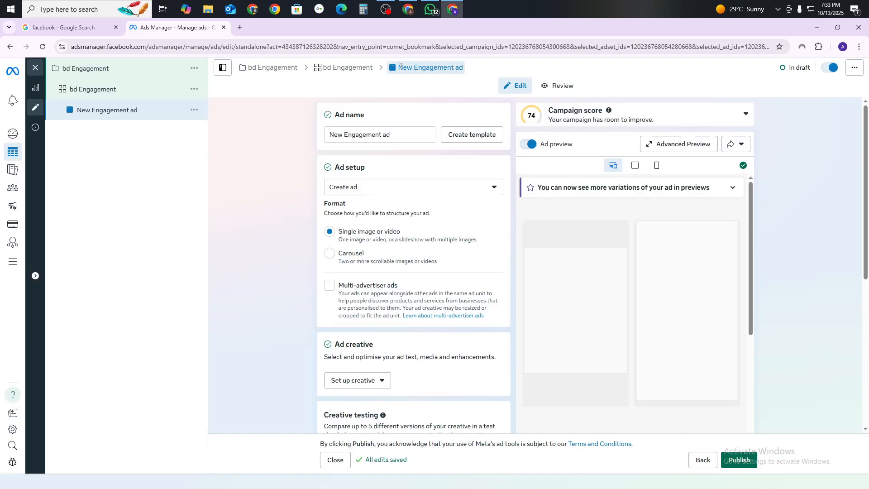
triple_click(367, 133)
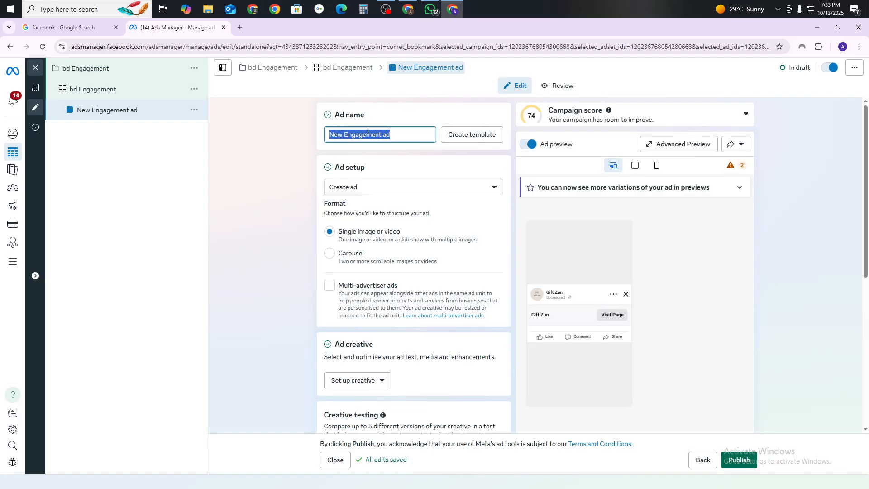
text(bd Engagement)
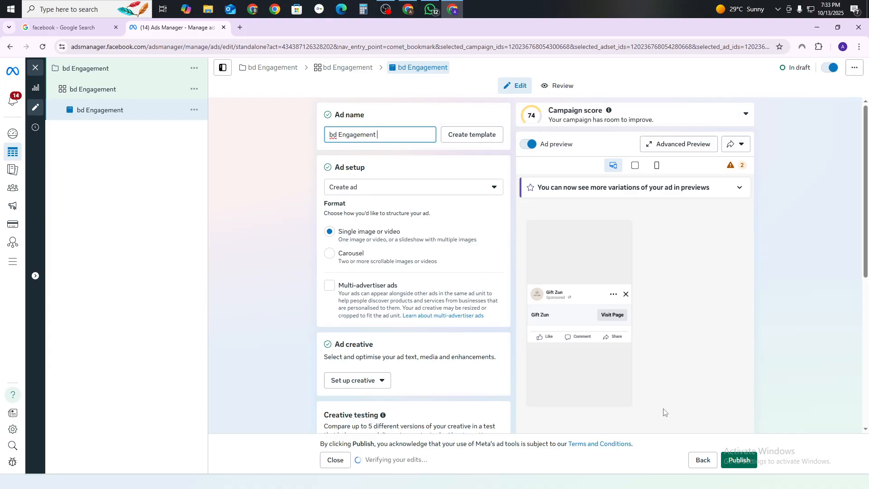
Return to the ad set through the campaign settings and change its performance goal to Maximise number of Page likes.
click(370, 189)
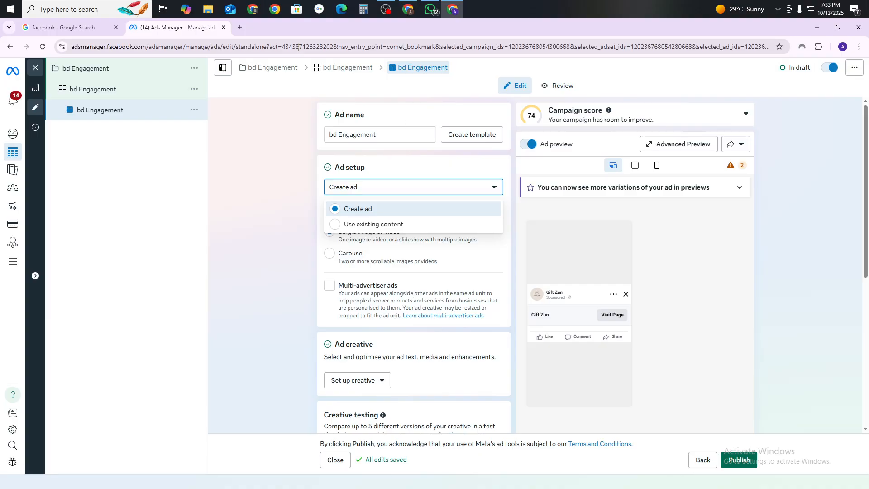
click(276, 67)
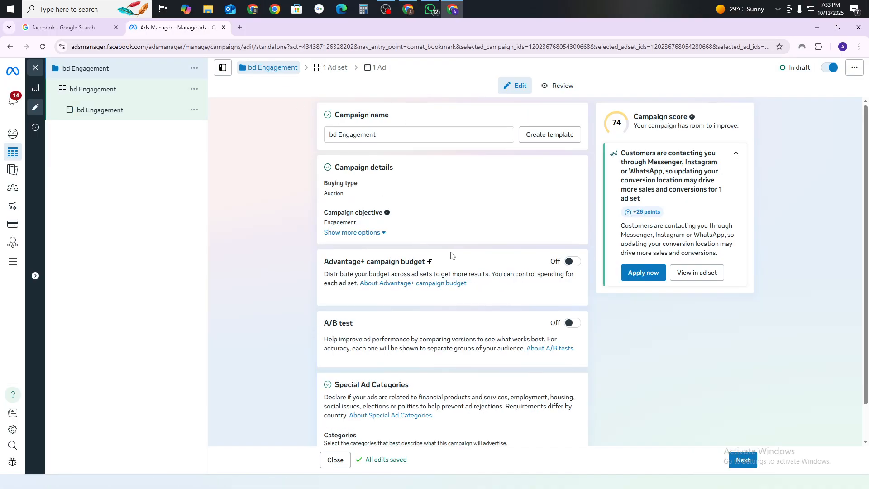
scroll(425, 213, down, 1)
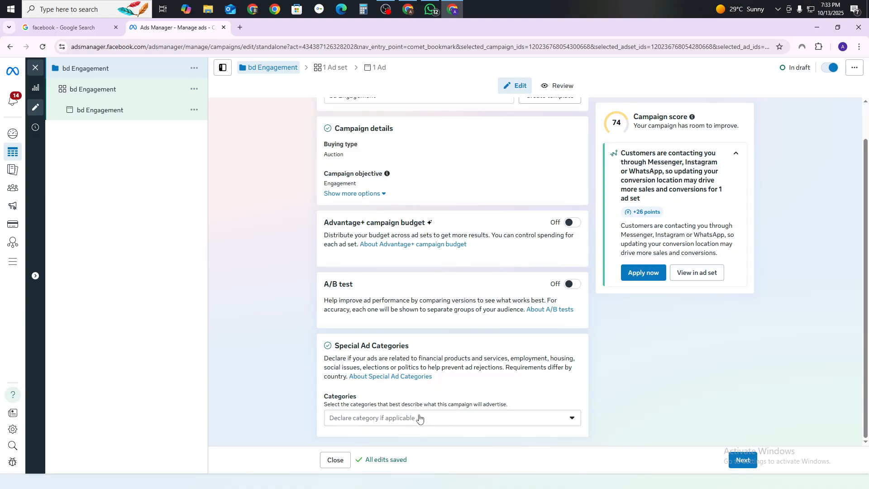
click(330, 68)
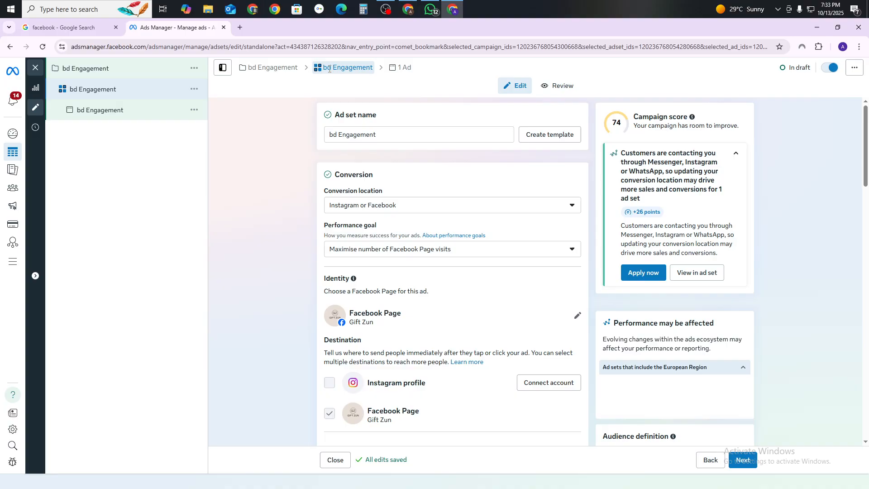
scroll(359, 195, down, 2)
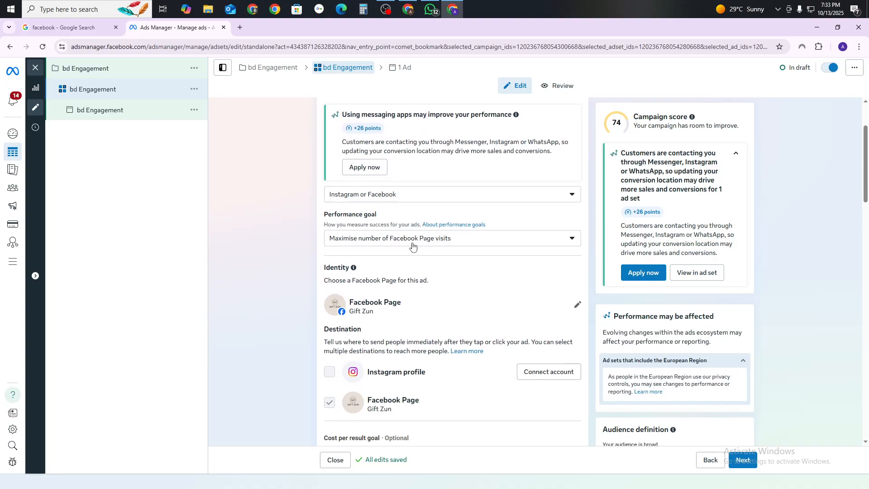
click(410, 244)
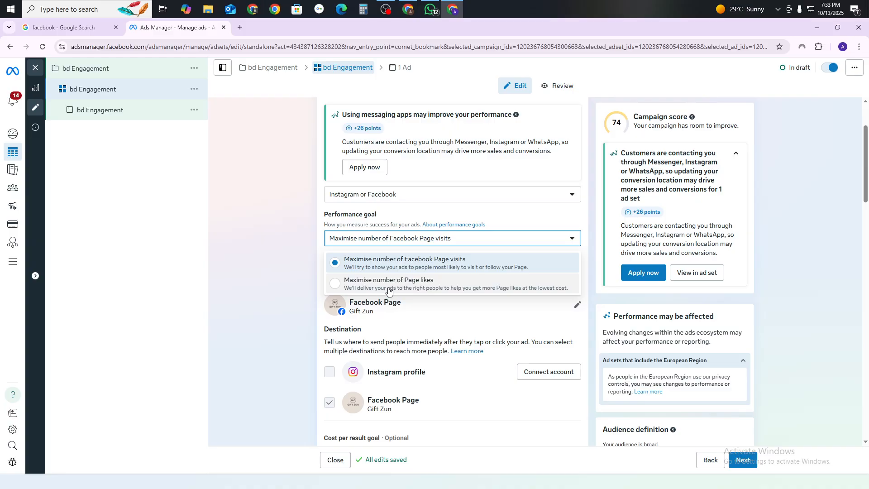
click(410, 285)
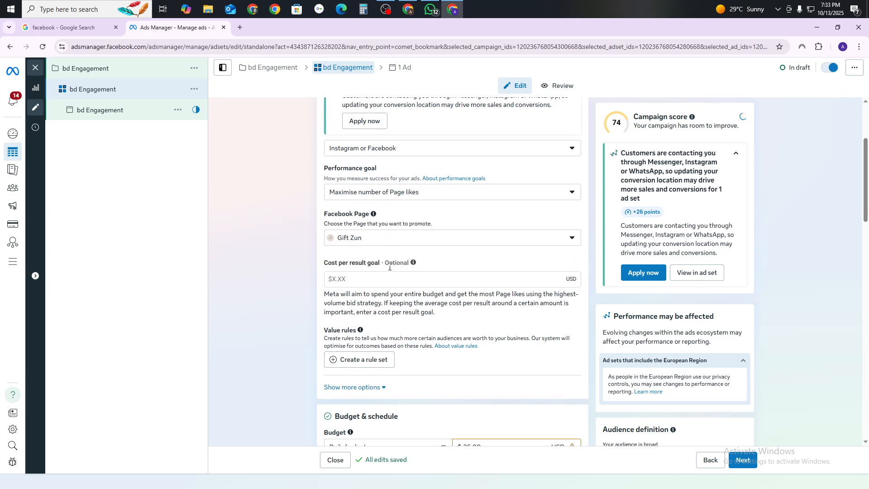
Set the ad set's daily budget to $1 again in the budget and schedule settings.
scroll(388, 260, down, 3)
scroll(388, 251, down, 1)
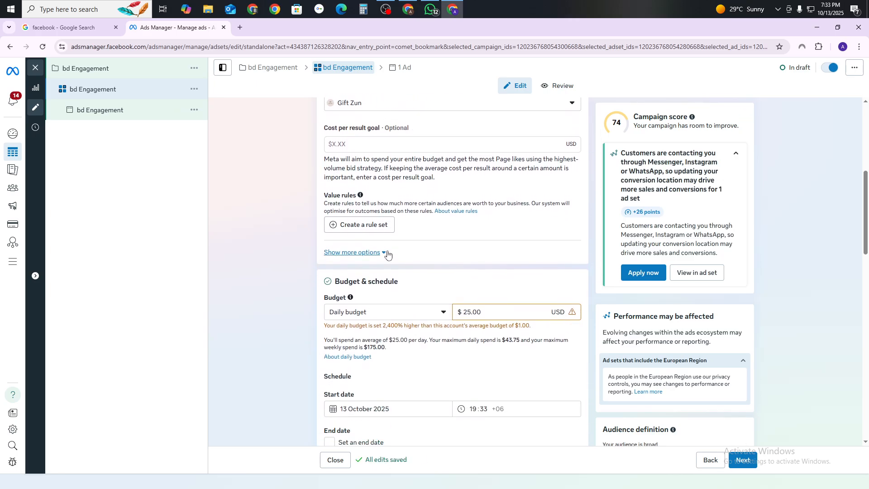
scroll(384, 252, down, 2)
click(505, 221)
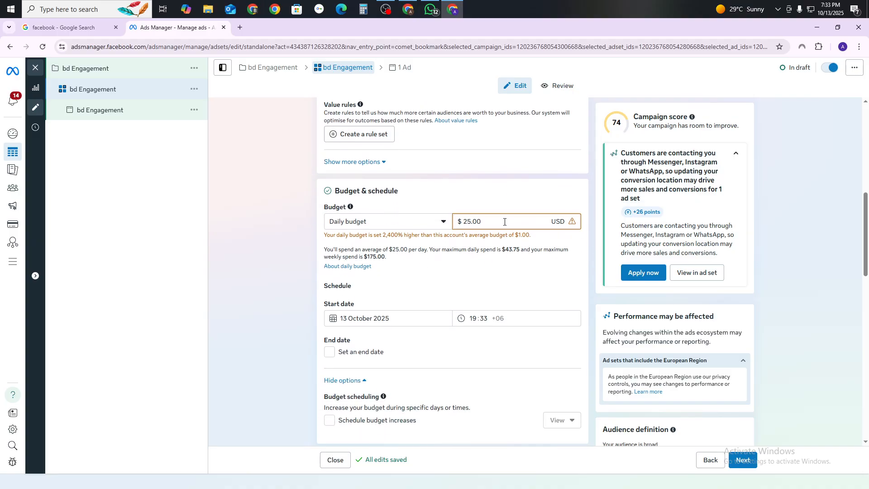
key(BackSpace)
key(BackSpace)
key(BackSpace)
key(BackSpace)
text(1)
click(501, 194)
Review the ad set's audience, beneficiary and placement settings, and the ad's identity, setup and destination settings.
scroll(501, 195, down, 5)
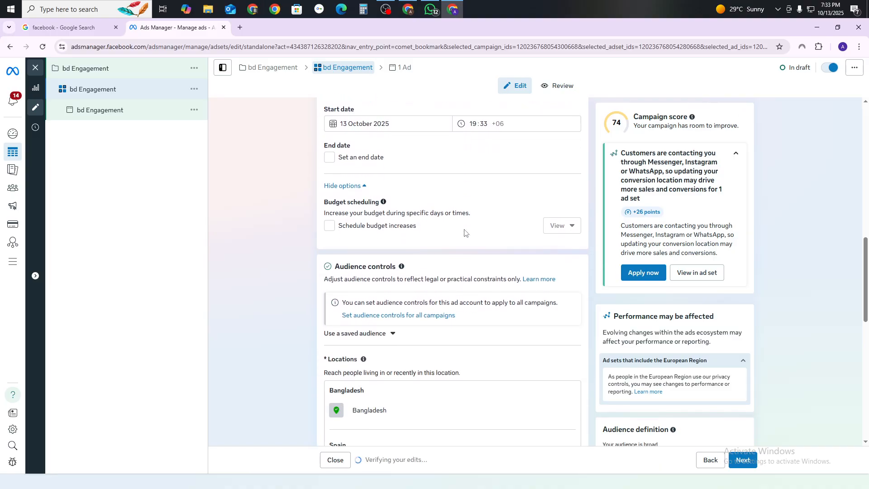
scroll(464, 232, down, 2)
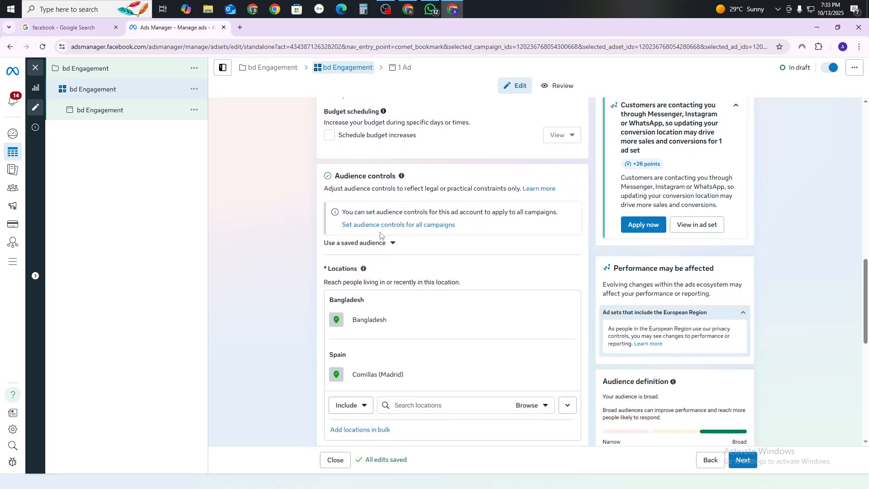
scroll(489, 232, down, 3)
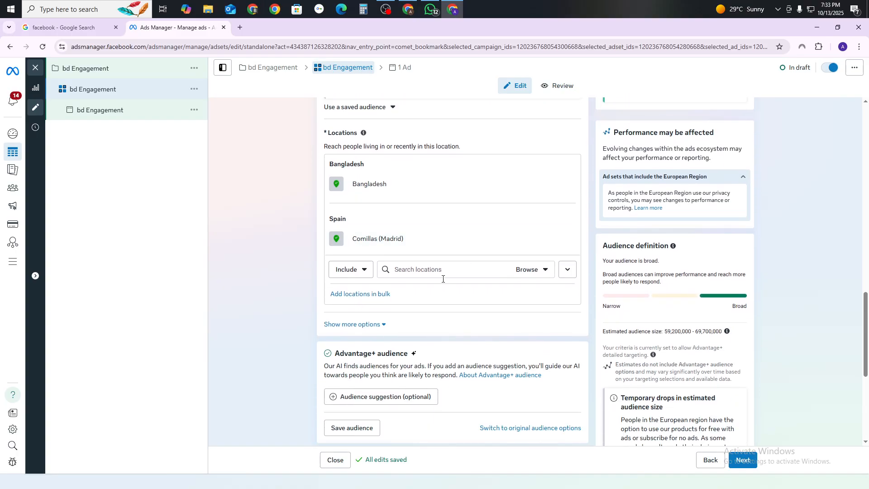
scroll(480, 254, down, 5)
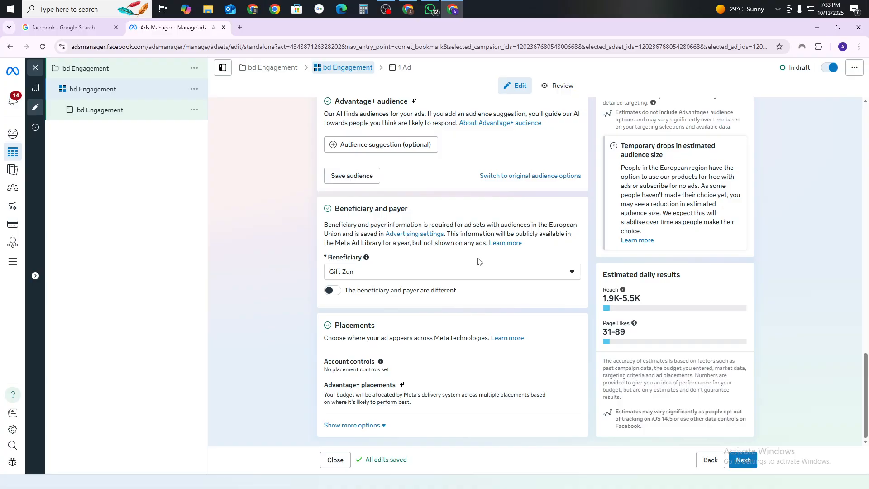
click(401, 68)
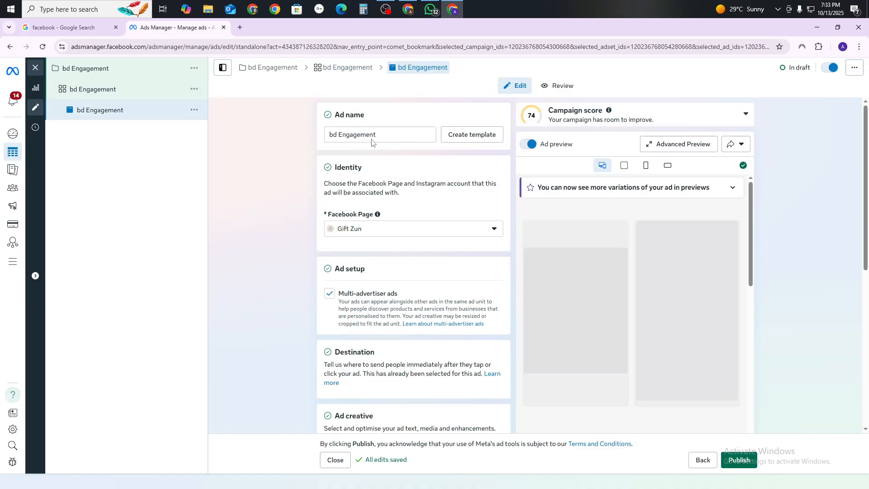
scroll(434, 217, down, 1)
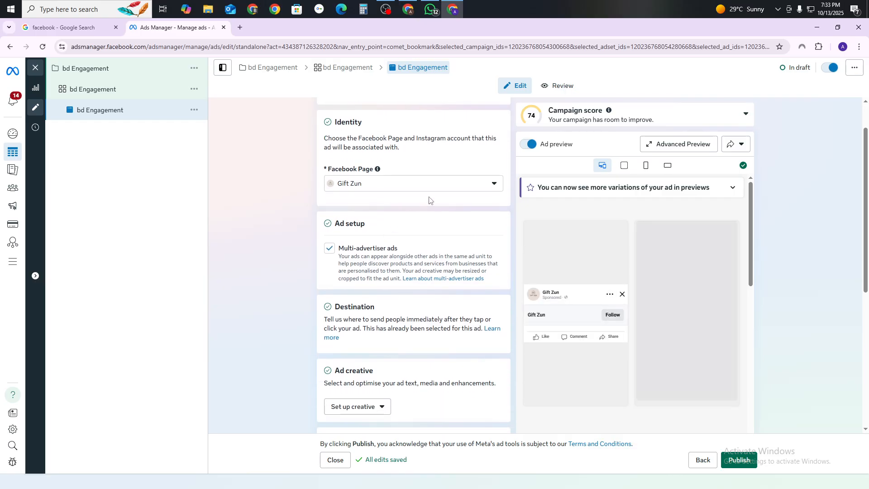
scroll(362, 185, down, 1)
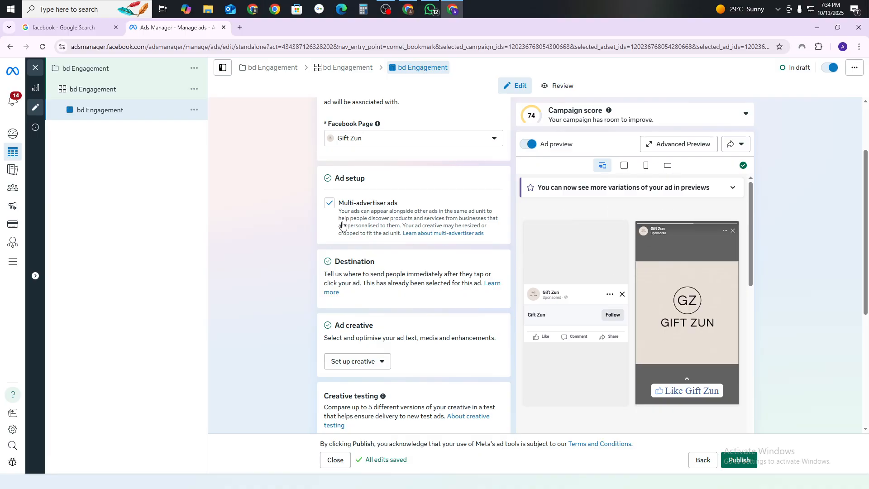
scroll(352, 225, down, 1)
scroll(352, 225, down, 1)
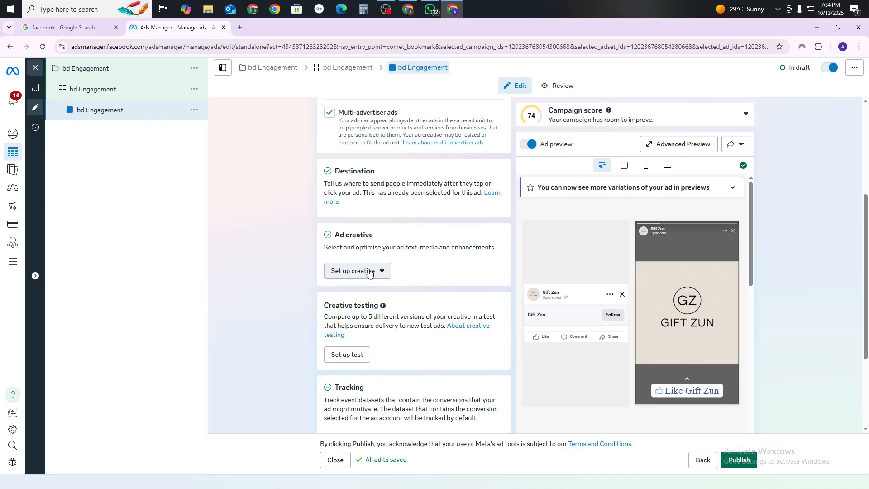
View the account and Page images available for an image ad creative without selecting any.
click(369, 272)
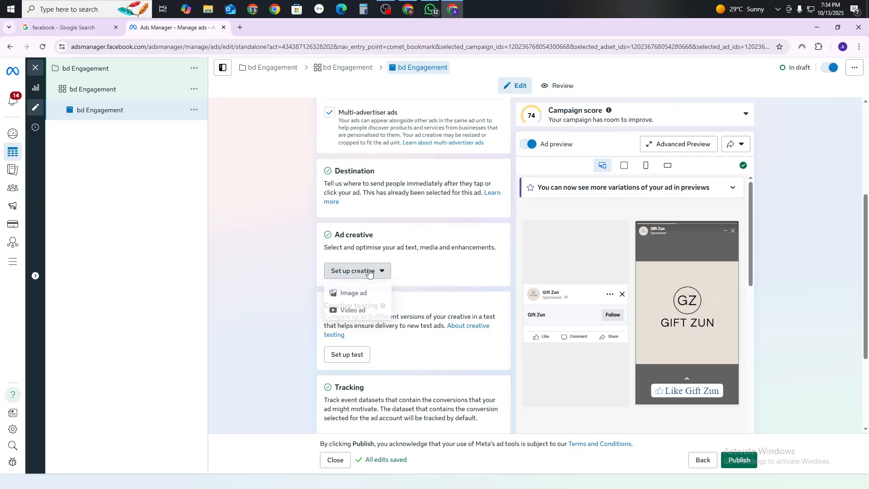
click(363, 295)
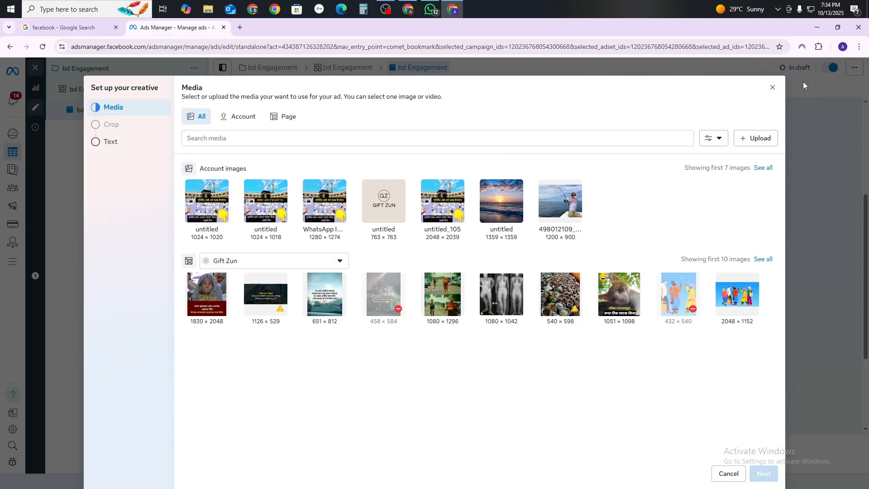
click(773, 88)
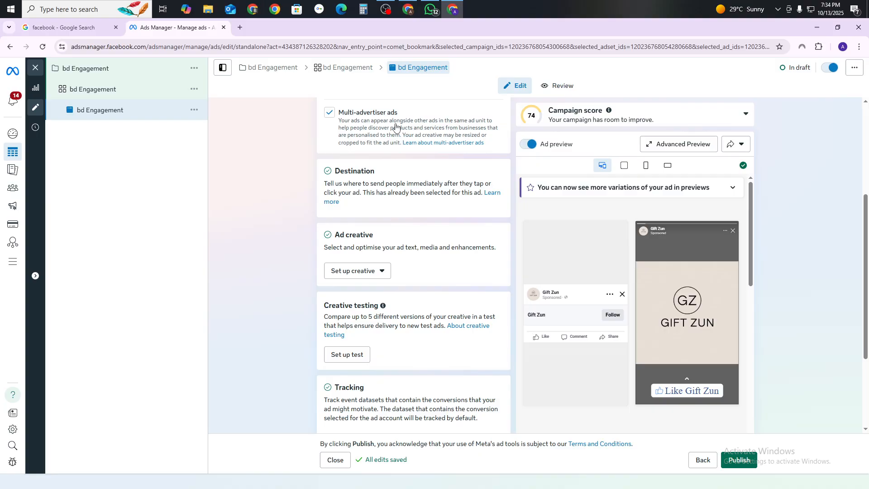
Set up an image ad creative for the ad using the GIFT ZUN logo from the account images.
scroll(395, 268, down, 1)
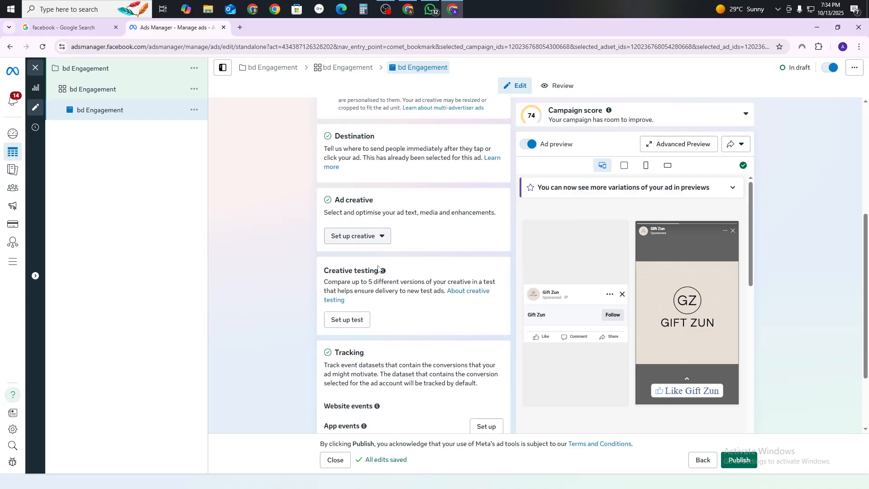
scroll(438, 258, down, 1)
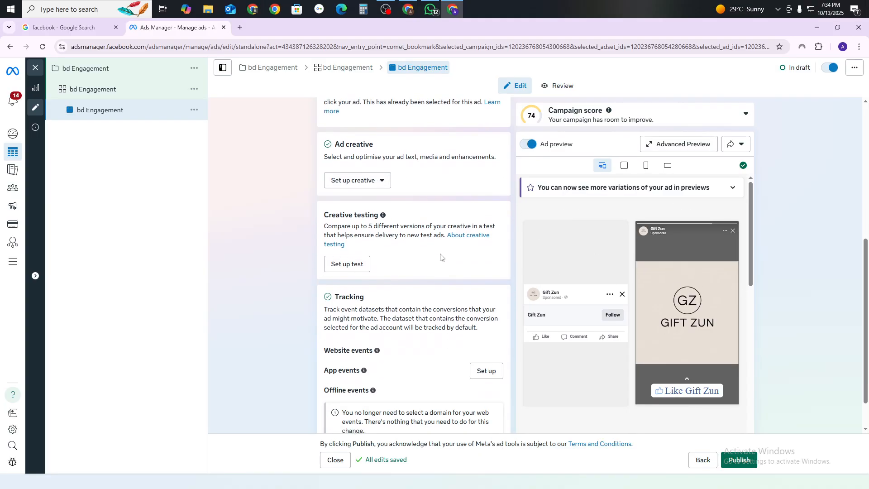
scroll(440, 257, down, 1)
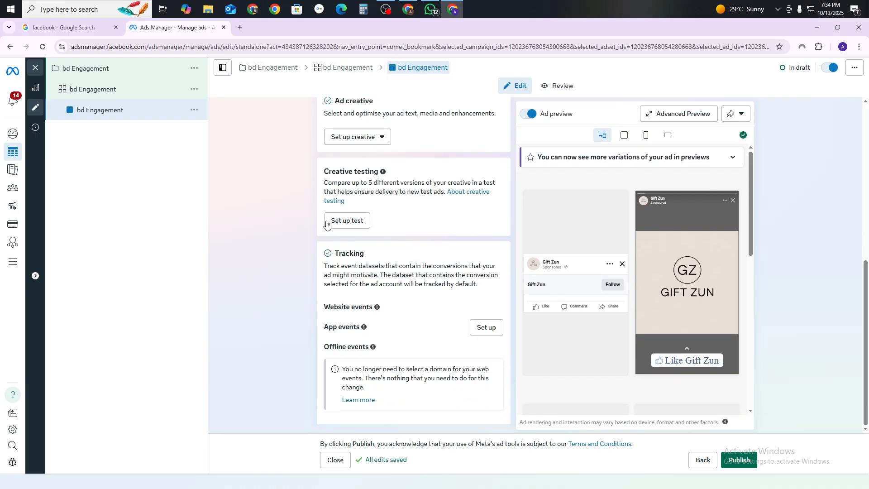
scroll(423, 225, up, 1)
scroll(422, 225, up, 2)
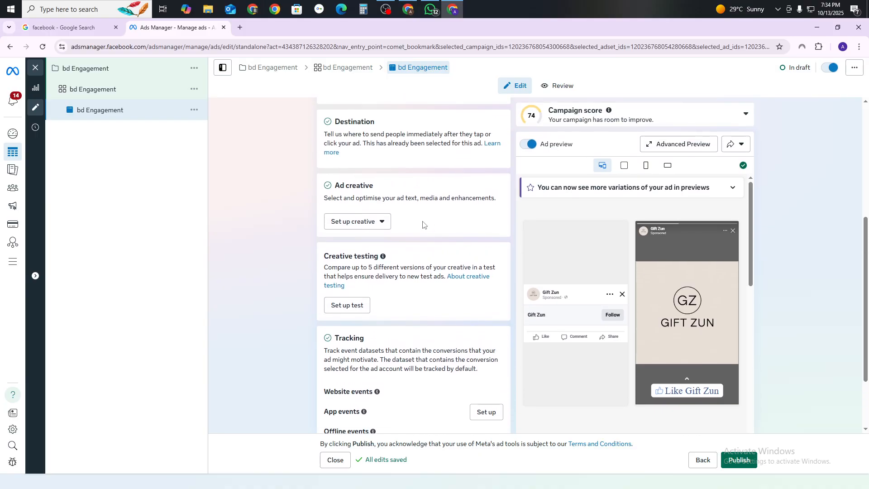
scroll(423, 225, down, 3)
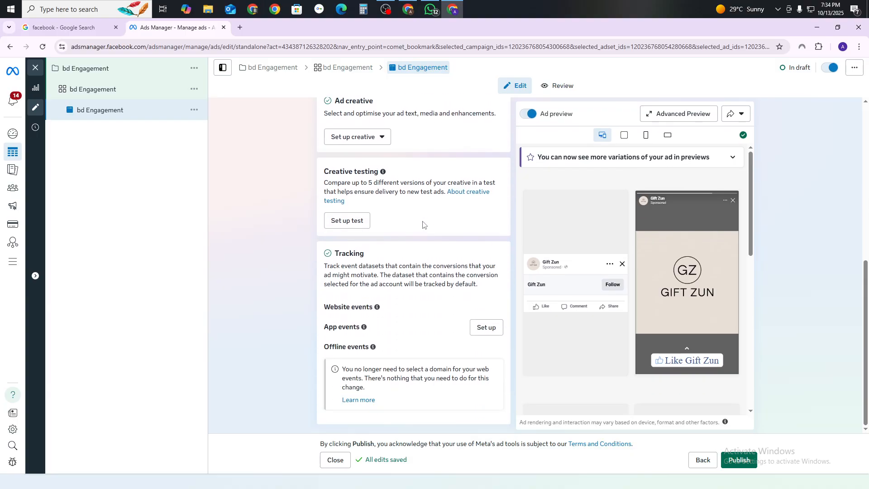
mouse_move(364, 327)
click(368, 138)
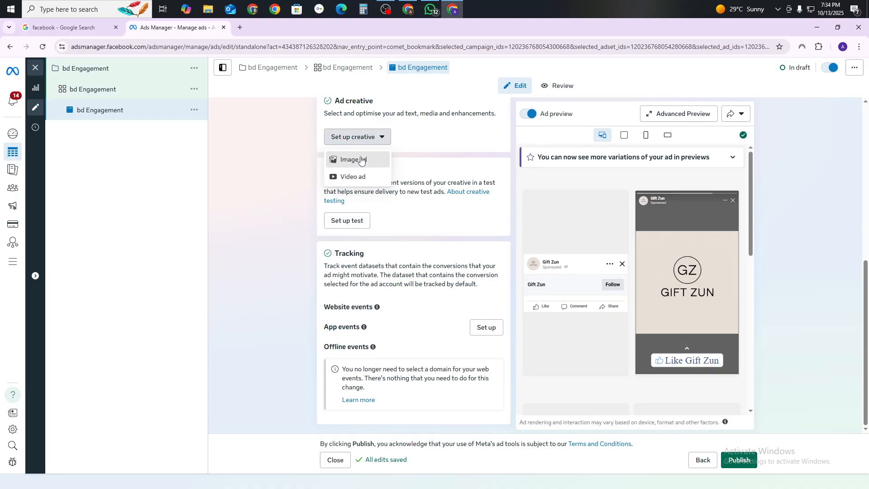
click(364, 156)
click(385, 196)
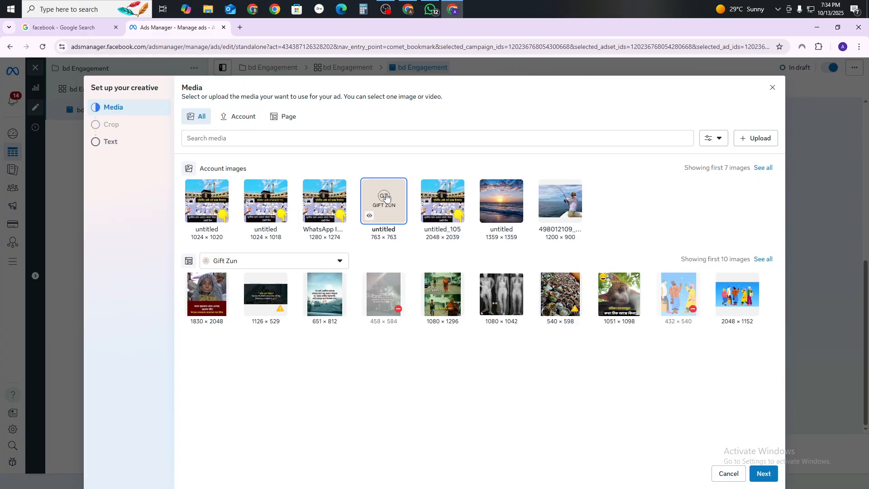
click(765, 473)
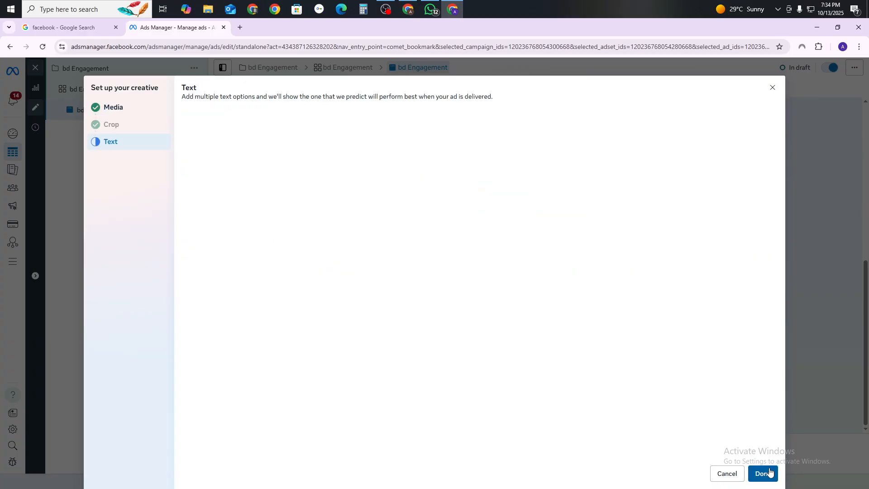
Enter "ফলো দিন" as the ad's primary text and complete the creative setup.
click(215, 131)
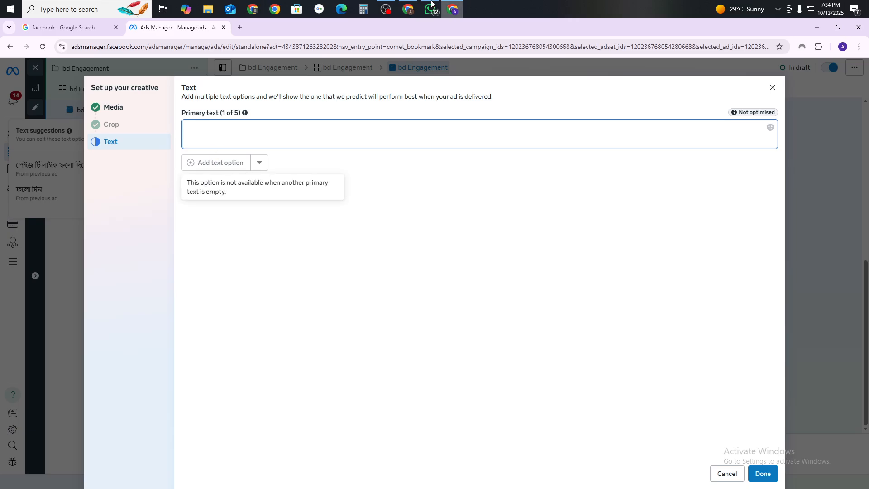
click(386, 9)
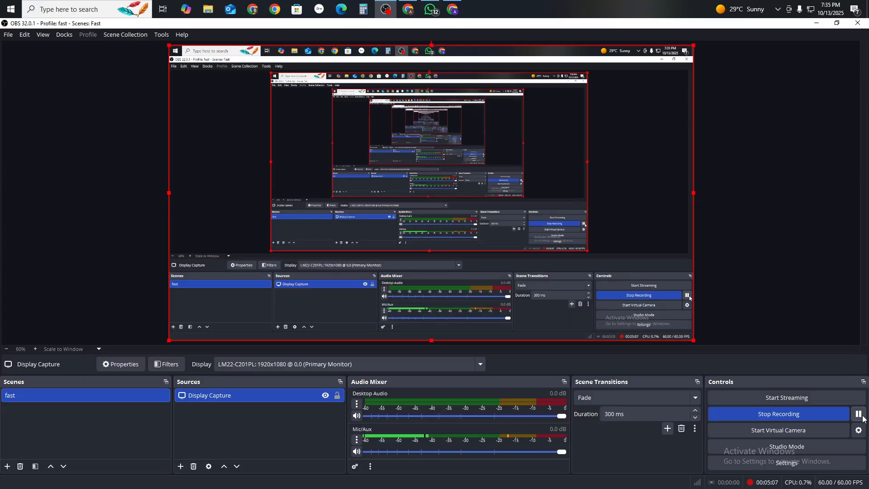
click(457, 3)
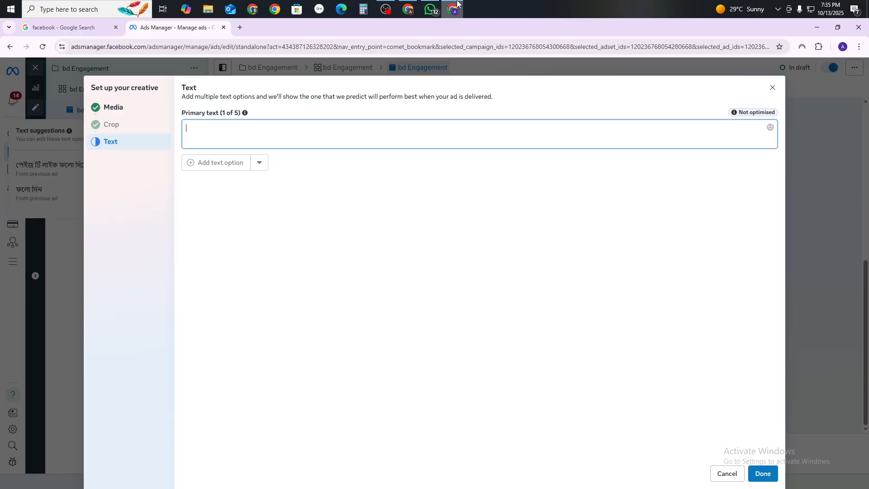
text(ফলো দিন)
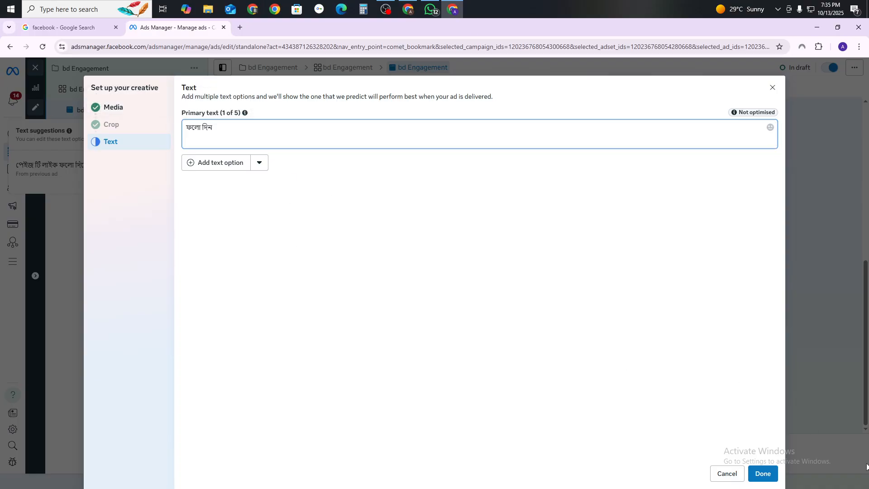
click(761, 473)
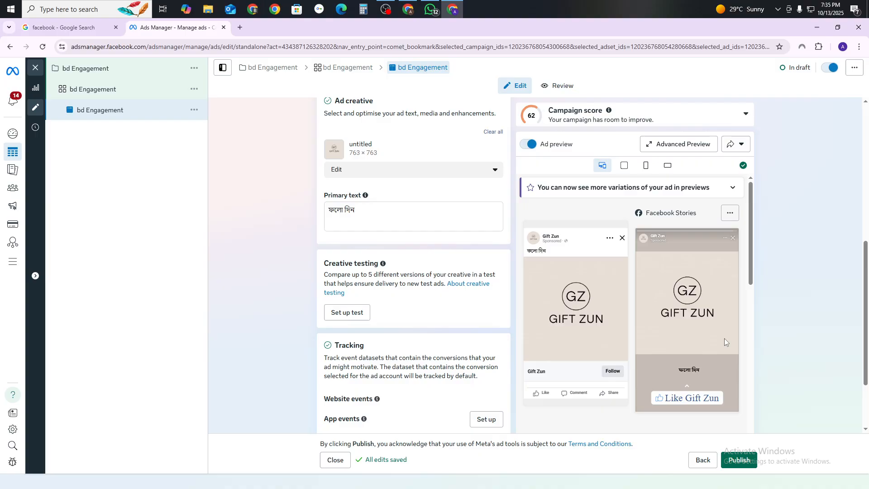
Check the ad previews, publish the campaign with its ad set and ad, and dismiss the budget recommendations.
scroll(724, 338, down, 2)
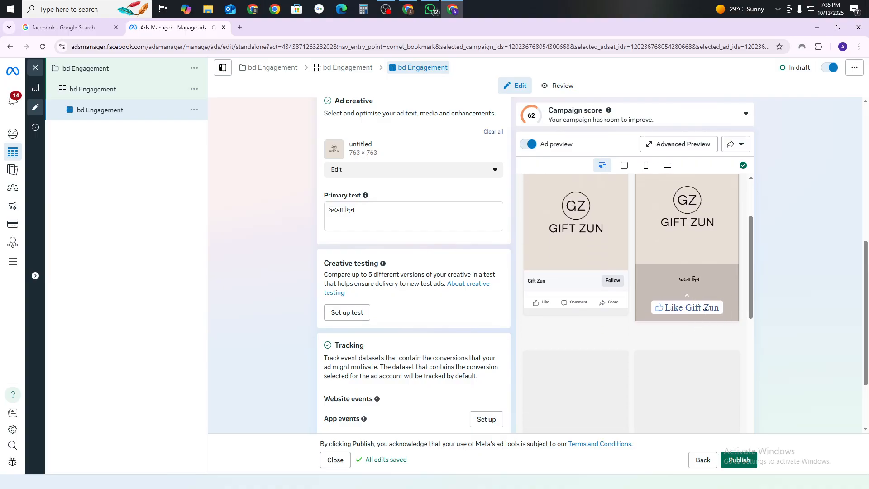
scroll(692, 307, down, 10)
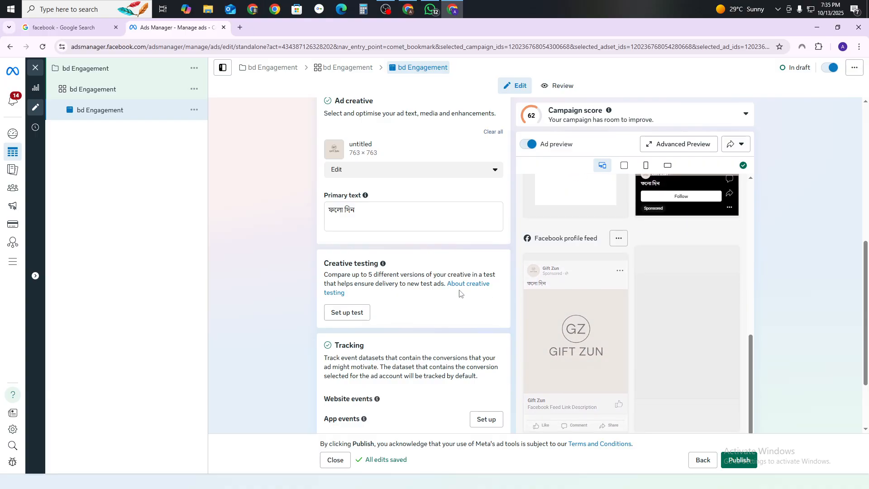
scroll(423, 300, down, 2)
scroll(419, 300, up, 10)
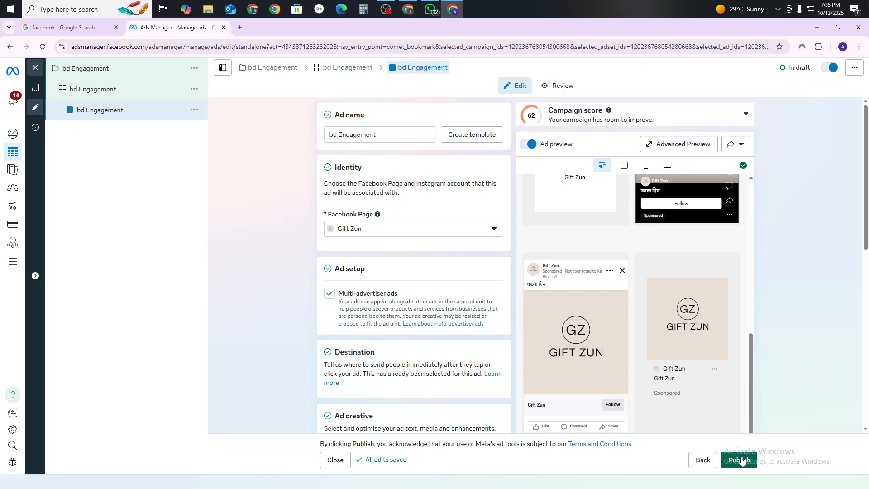
click(740, 460)
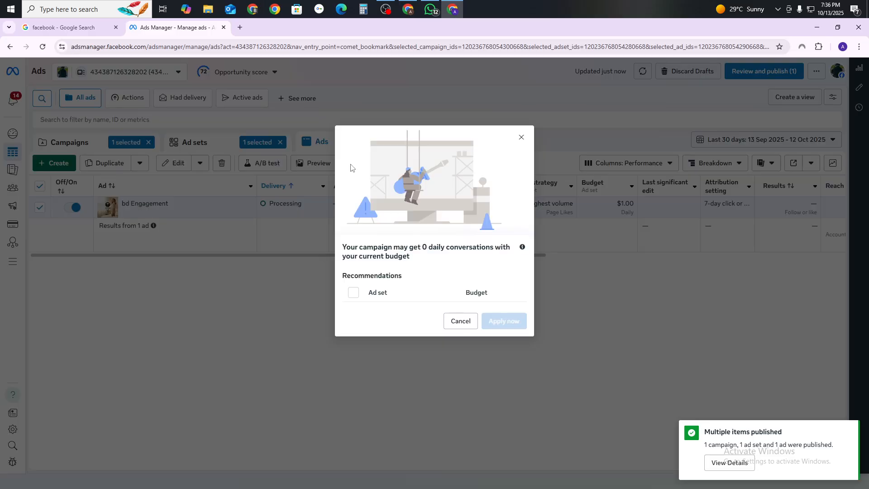
click(464, 323)
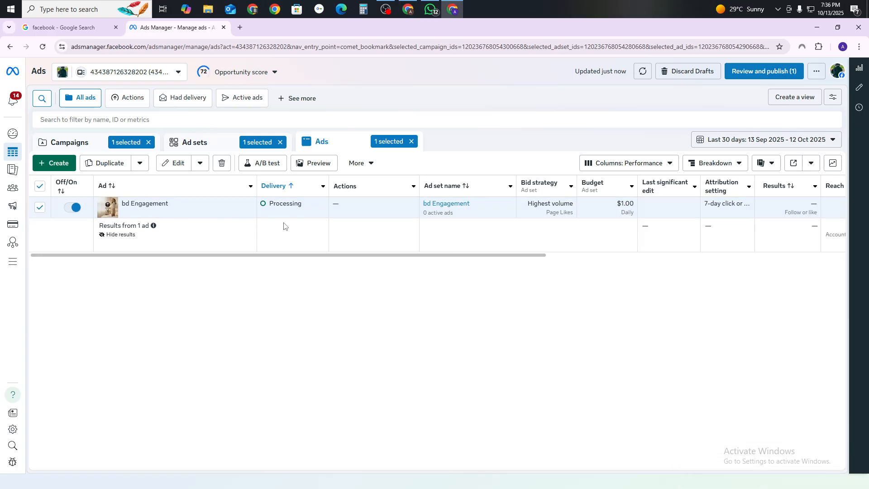
Check the delivery status of the published bd Engagement ad and turn the ad off.
drag(268, 204, 303, 202)
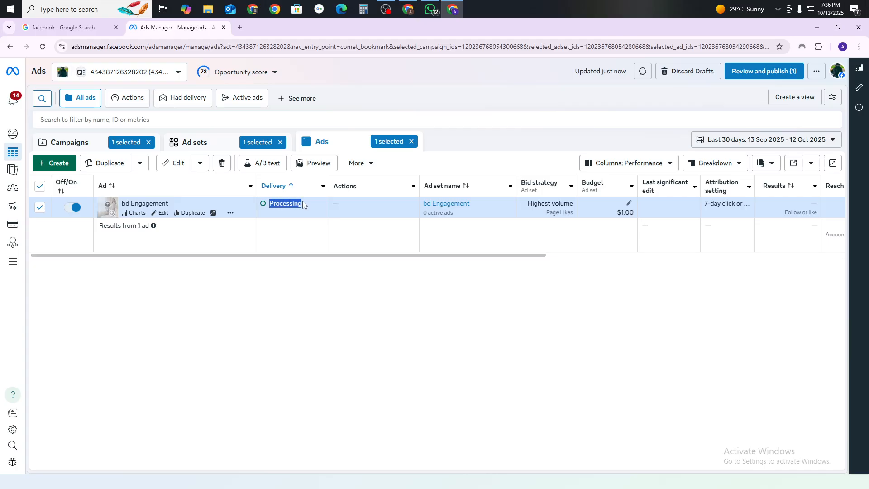
click(347, 294)
click(74, 208)
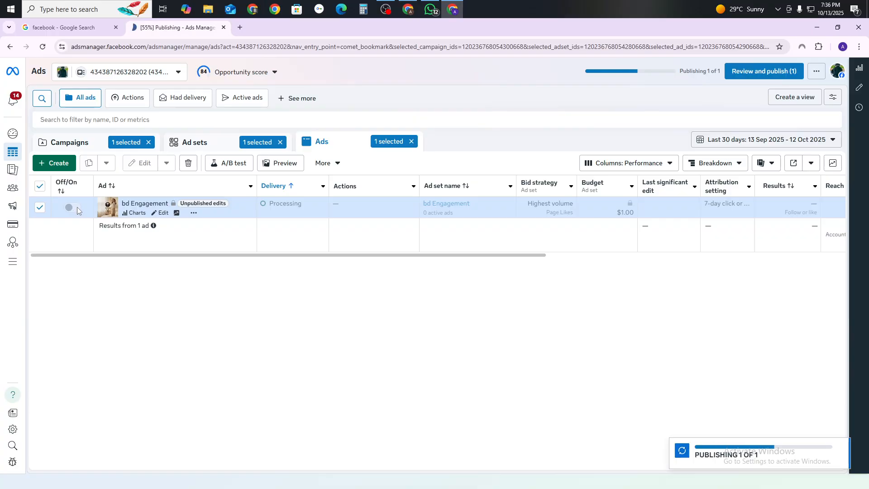